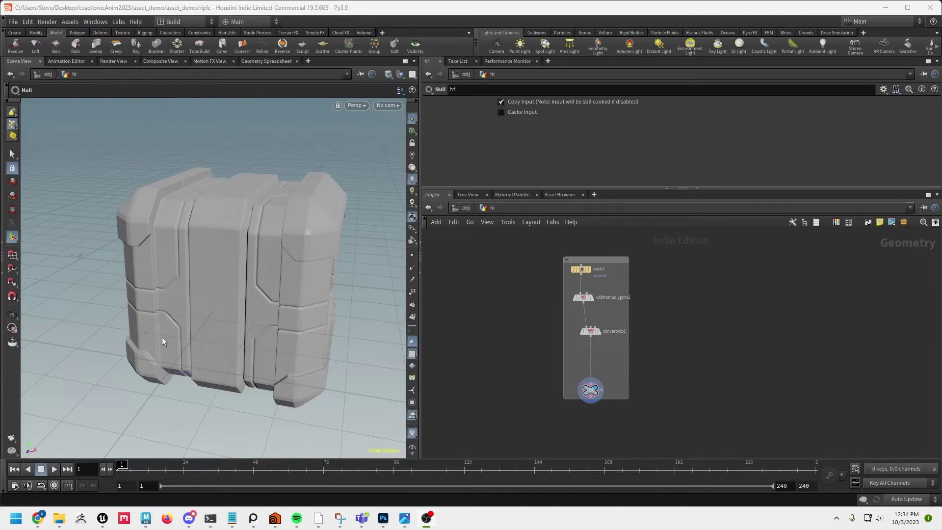
# Widen the scene view, give the network editor more height, and look over the high-res crate model
pyautogui.moveTo(421, 143); pyautogui.dragTo(449, 143)
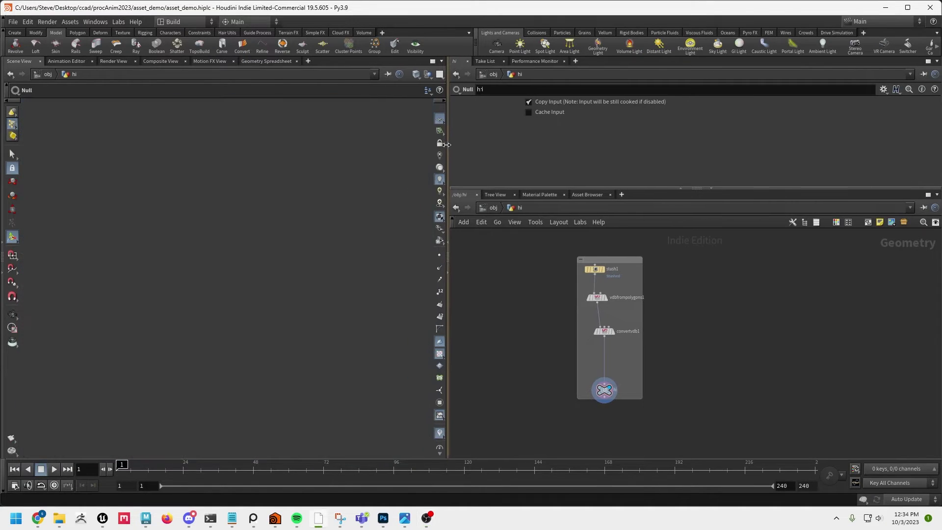
pyautogui.moveTo(624, 263); pyautogui.dragTo(719, 275)
pyautogui.press('Escape')
pyautogui.moveTo(273, 225); pyautogui.dragTo(284, 296)
pyautogui.press('Return')
pyautogui.press('Escape')
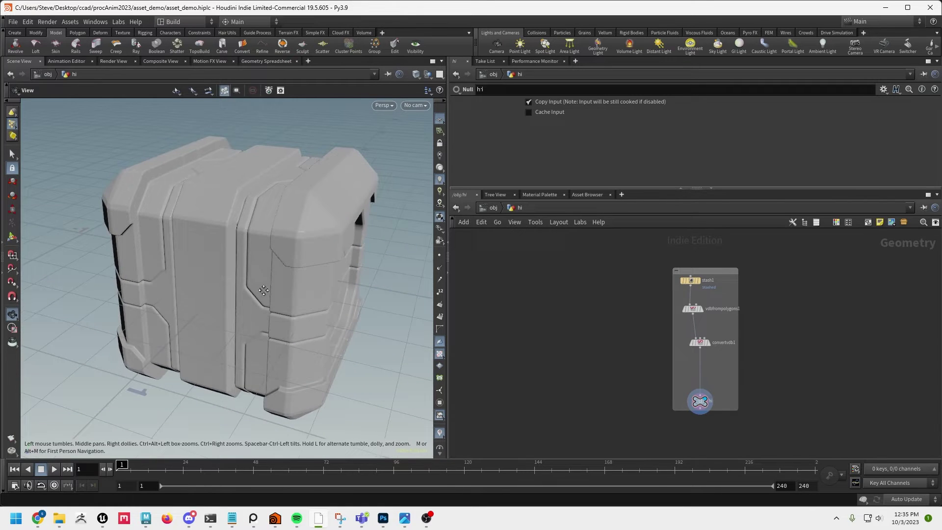
pyautogui.press('Return')
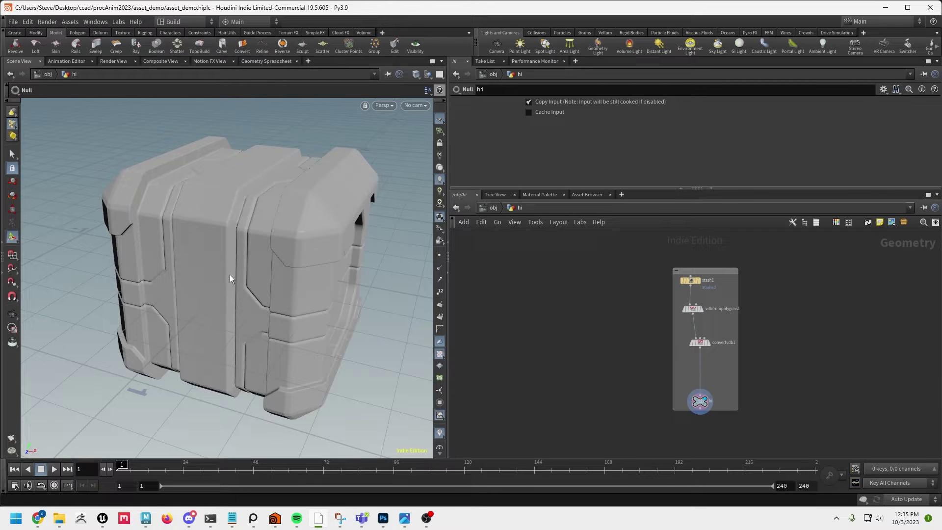
pyautogui.moveTo(243, 240); pyautogui.dragTo(241, 258)
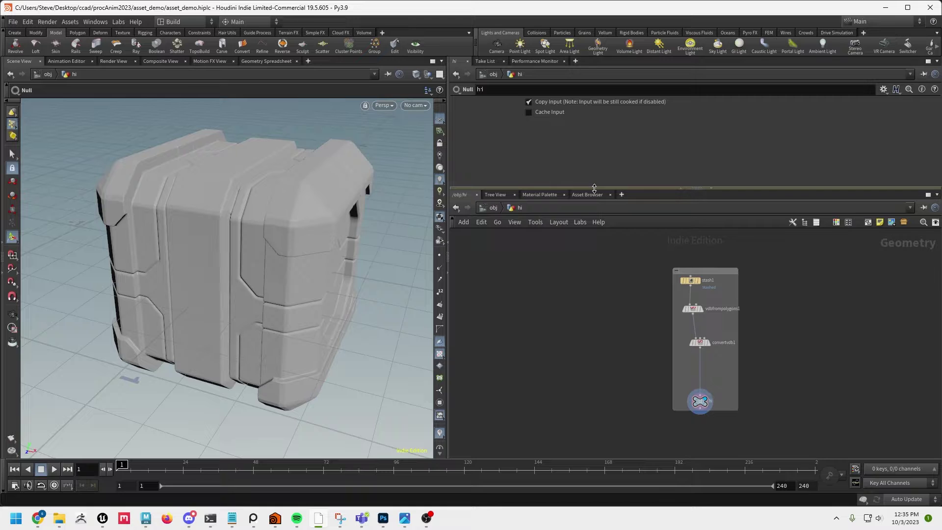
pyautogui.moveTo(592, 189); pyautogui.dragTo(592, 154)
pyautogui.moveTo(317, 231); pyautogui.dragTo(302, 237)
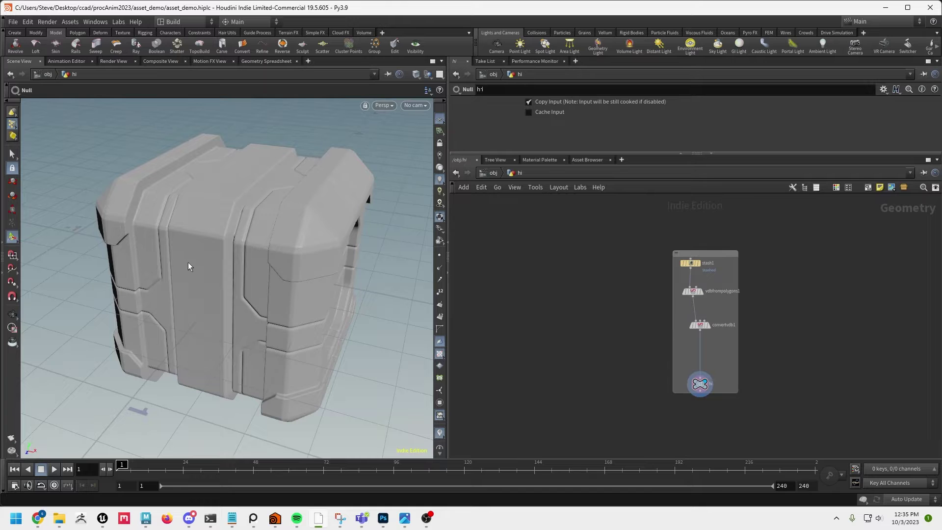
pyautogui.moveTo(299, 235); pyautogui.dragTo(344, 300)
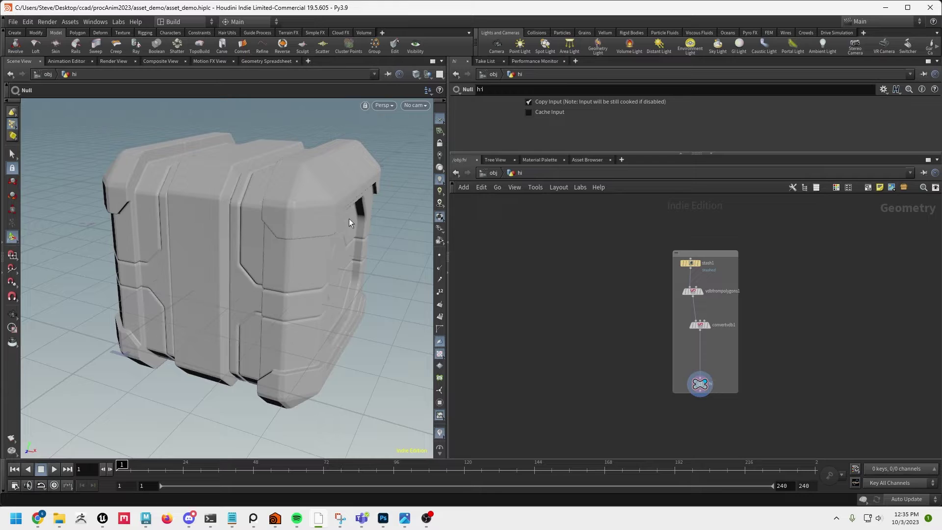
# Review the overall CG pipeline diagram in the image viewer, and return to Houdini
pyautogui.click(407, 519)
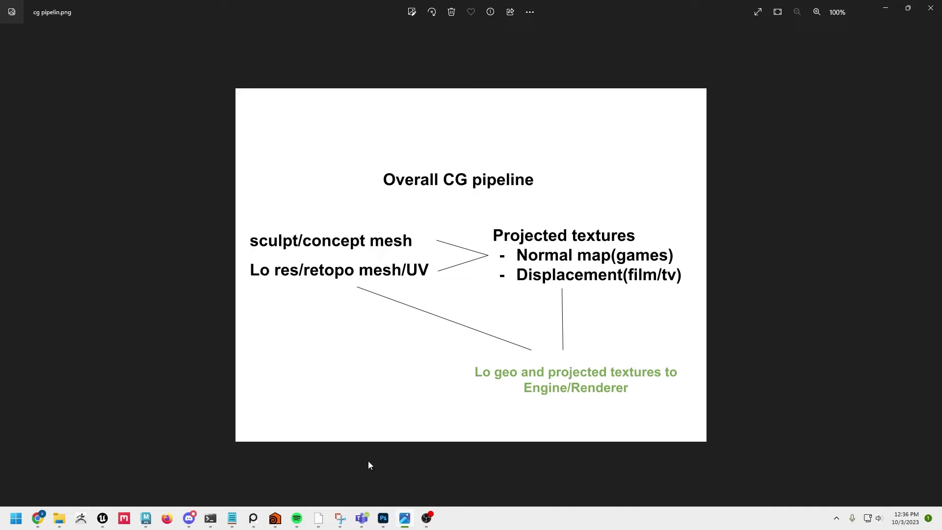
pyautogui.click(318, 518)
# Set the viewport shading to Smooth Wire Shaded and examine the crate's mesh density up close
pyautogui.moveTo(389, 383); pyautogui.dragTo(281, 340)
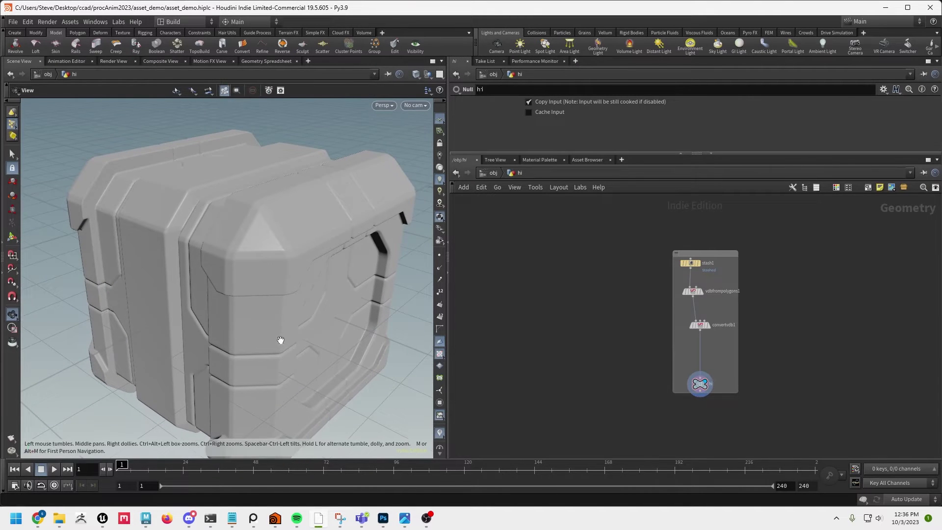
pyautogui.press('Return')
pyautogui.click(413, 73)
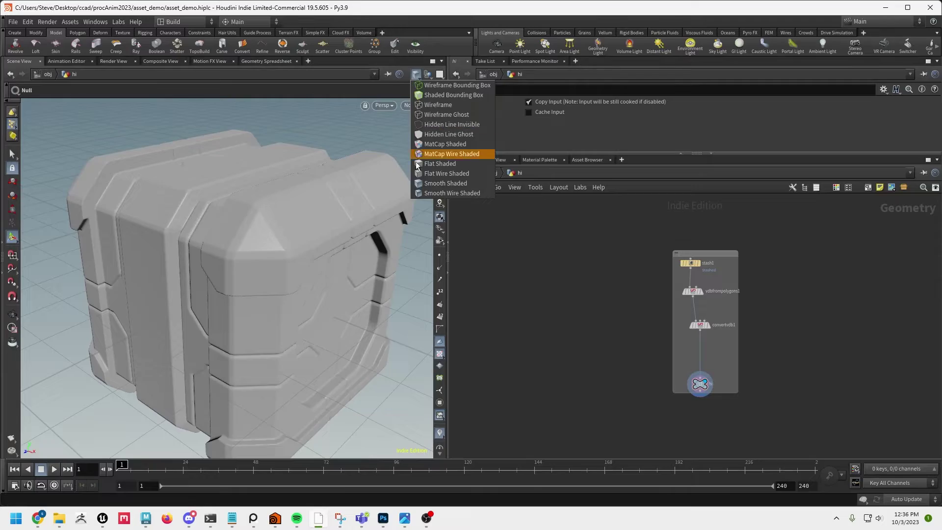
pyautogui.click(423, 192)
pyautogui.keyDown('alt'); pyautogui.moveTo(278, 287); pyautogui.dragTo(237, 286); pyautogui.keyUp('alt')
pyautogui.keyDown('alt'); pyautogui.moveTo(237, 286); pyautogui.dragTo(362, 283, button='right'); pyautogui.keyUp('alt')
pyautogui.keyDown('alt'); pyautogui.moveTo(362, 283); pyautogui.dragTo(200, 332); pyautogui.keyUp('alt')
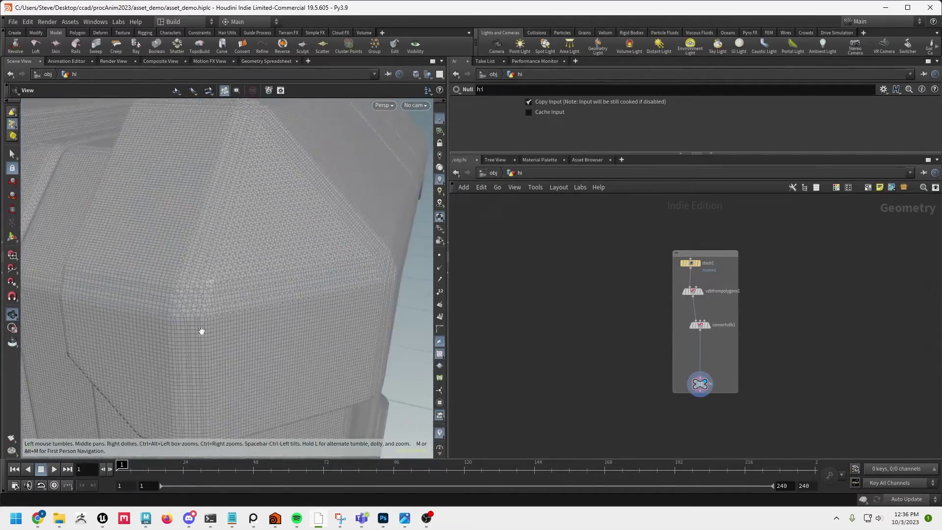
pyautogui.keyDown('alt'); pyautogui.moveTo(200, 332); pyautogui.dragTo(225, 328, button='right'); pyautogui.keyUp('alt')
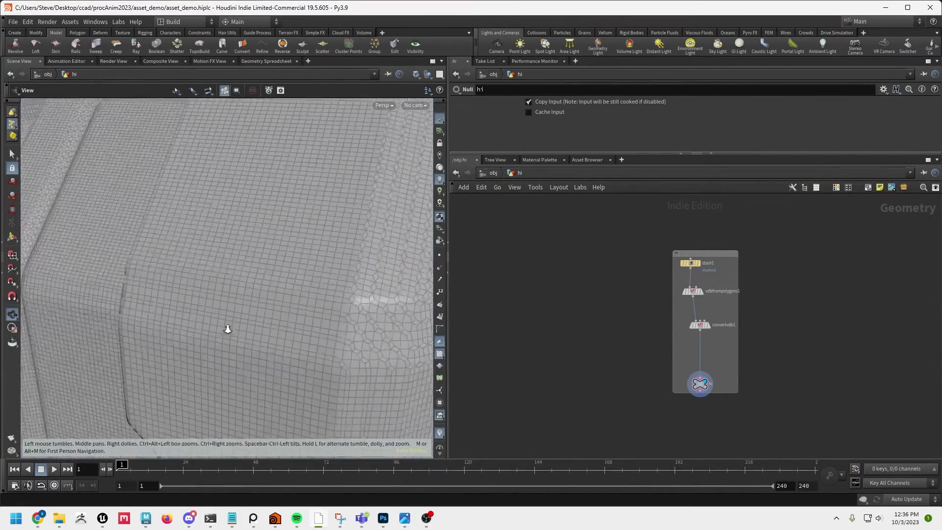
pyautogui.keyDown('alt'); pyautogui.moveTo(225, 328); pyautogui.dragTo(256, 309); pyautogui.keyUp('alt')
pyautogui.keyDown('alt'); pyautogui.moveTo(257, 309); pyautogui.dragTo(69, 304, button='right'); pyautogui.keyUp('alt')
pyautogui.moveTo(69, 304); pyautogui.dragTo(346, 244)
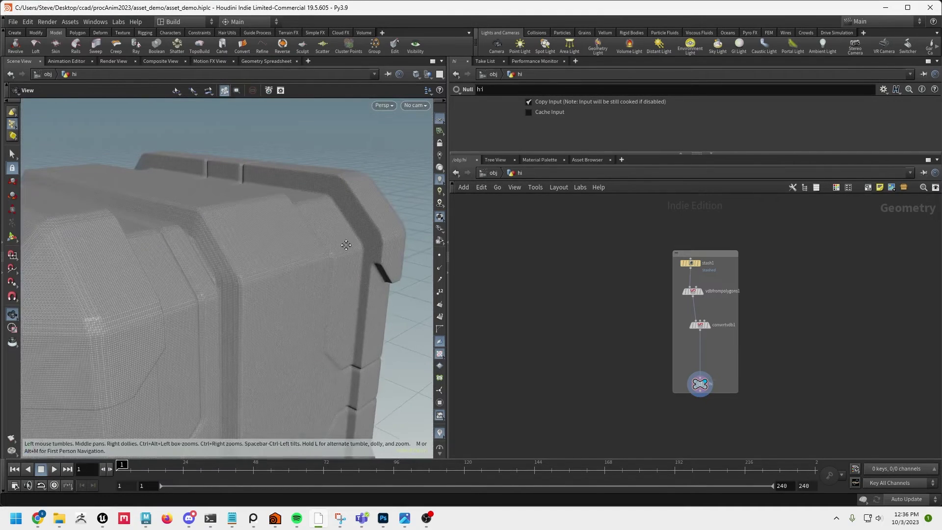
pyautogui.press('Return')
# Check the node info of stash1 and convertvdb1 to compare their point and polygon counts
pyautogui.moveTo(614, 244); pyautogui.dragTo(702, 410, button='middle')
pyautogui.moveTo(594, 367); pyautogui.dragTo(565, 298, button='middle')
pyautogui.scroll(1, 660, 351)
pyautogui.moveTo(698, 359); pyautogui.dragTo(632, 338, button='middle')
pyautogui.click(680, 339)
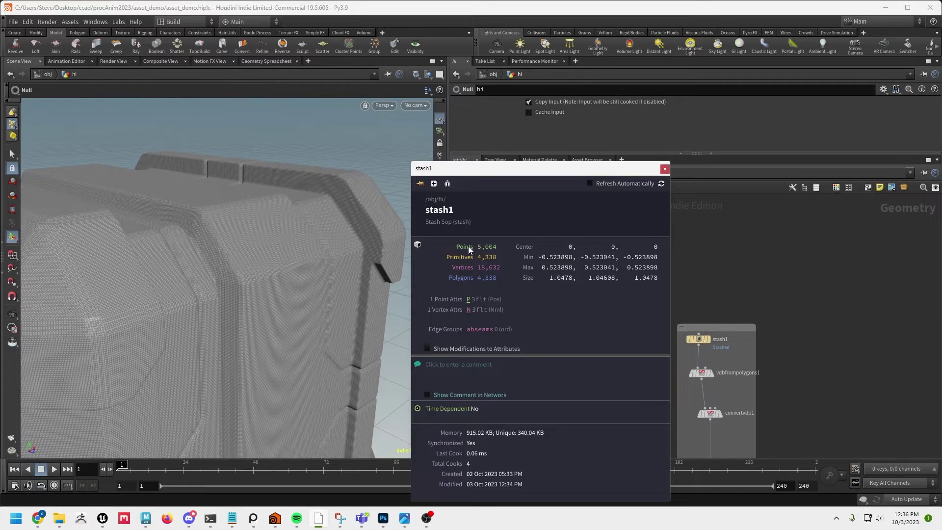
pyautogui.moveTo(800, 377); pyautogui.dragTo(798, 344, button='middle')
pyautogui.click(689, 379)
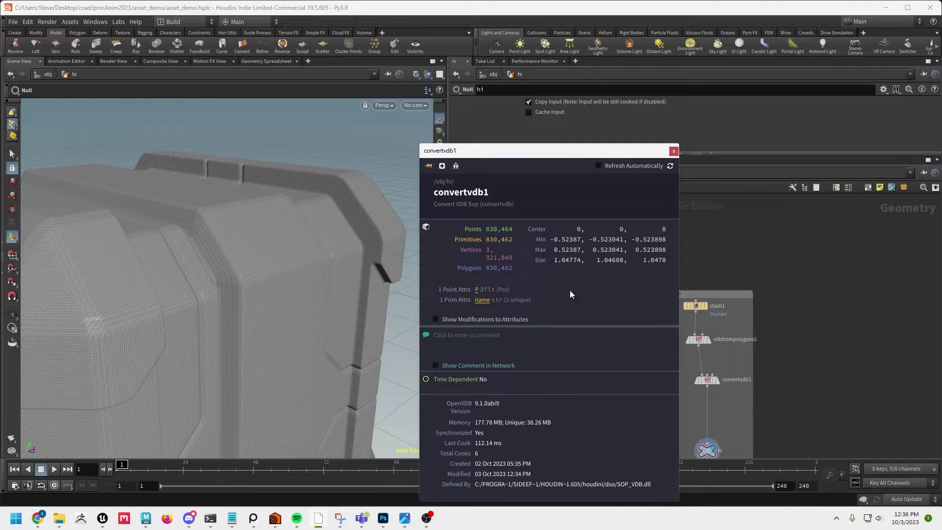
pyautogui.click(674, 151)
pyautogui.moveTo(716, 294); pyautogui.dragTo(689, 237)
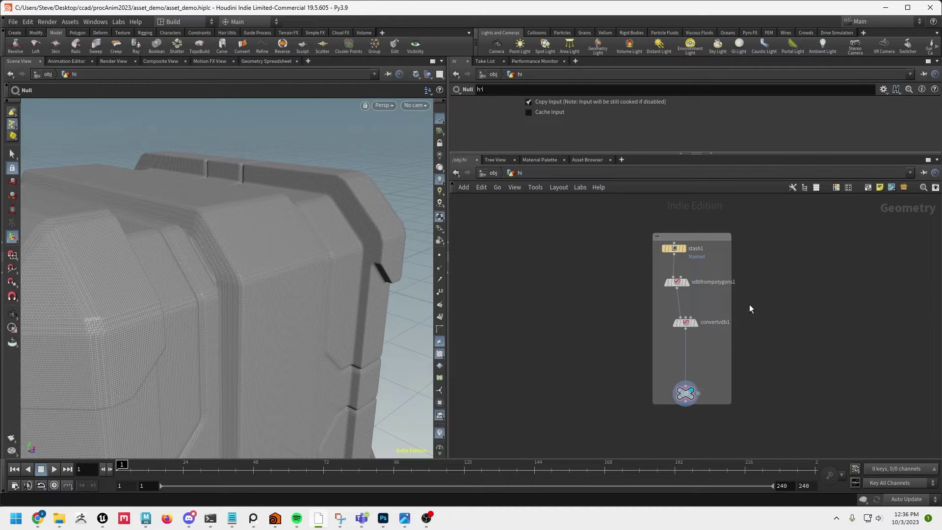
# Look over the whole wire-shaded crate, recheck the CG pipeline diagram in the image viewer, and return to Houdini
pyautogui.press('Escape')
pyautogui.moveTo(318, 270)
pyautogui.mouseDown()
pyautogui.moveTo(326, 278)
pyautogui.moveTo(267, 280)
pyautogui.moveTo(335, 265)
pyautogui.moveTo(315, 273)
pyautogui.mouseUp()
pyautogui.moveTo(316, 273); pyautogui.dragTo(250, 271, button='right')
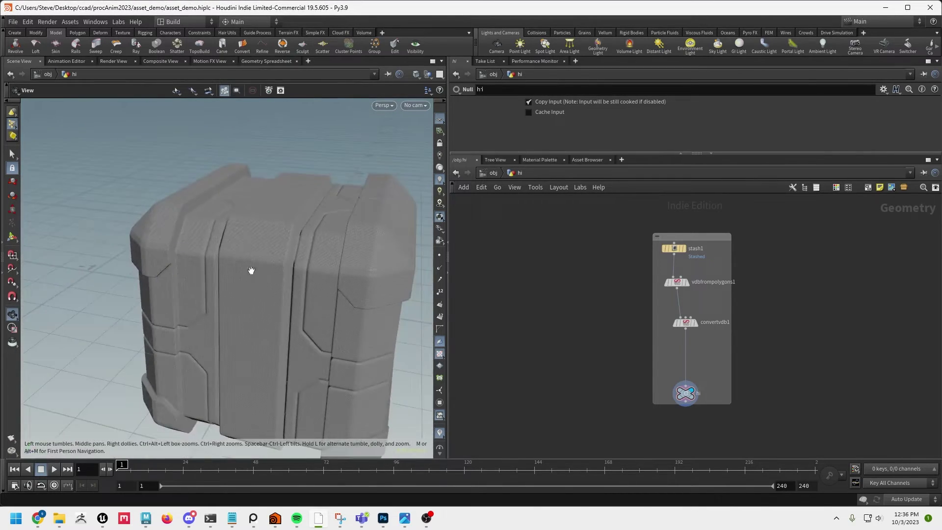
pyautogui.moveTo(250, 272); pyautogui.dragTo(298, 259)
pyautogui.press('Escape')
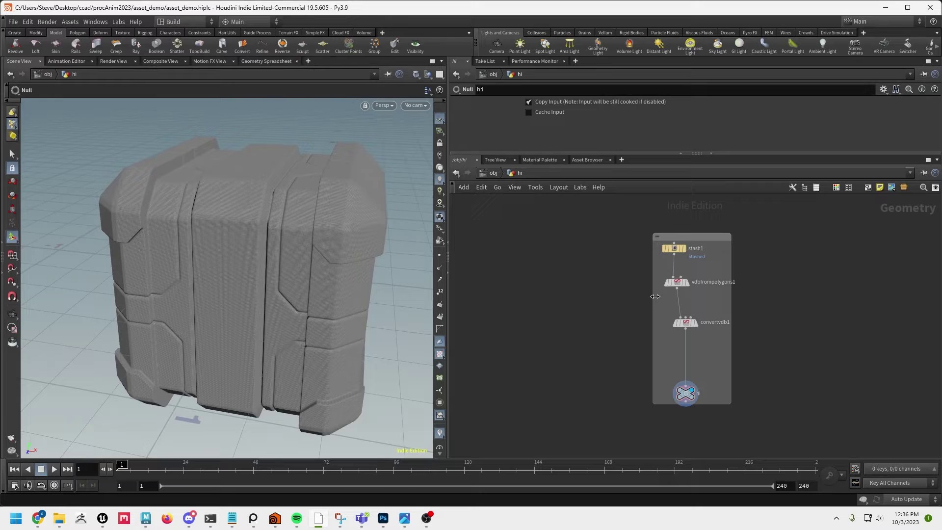
pyautogui.click(404, 519)
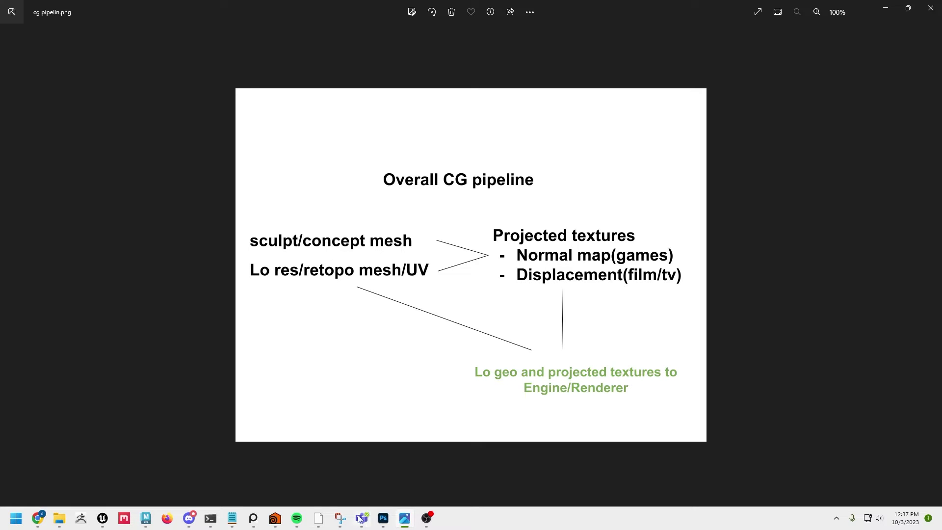
pyautogui.click(319, 519)
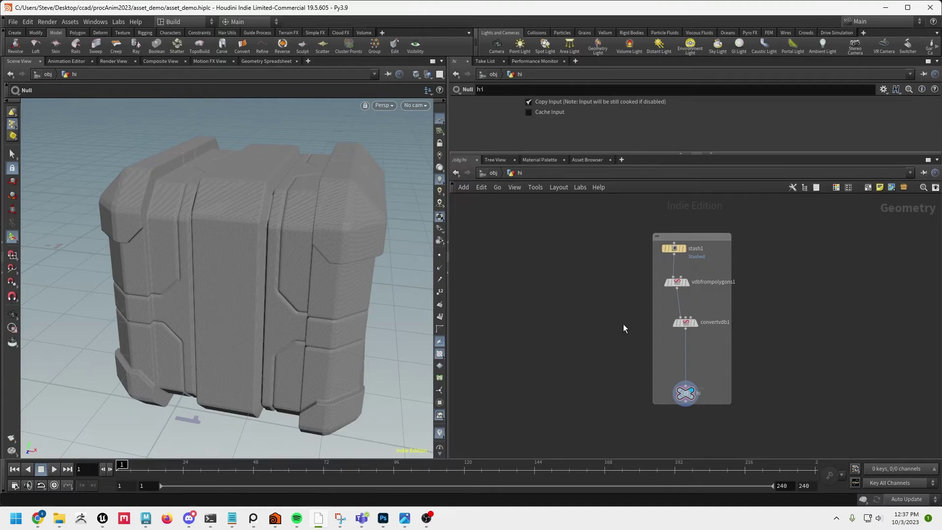
# Display the result of the normal1 node below polybevel6 in the viewport
pyautogui.keyDown('alt'); pyautogui.moveTo(397, 303); pyautogui.dragTo(315, 248); pyautogui.keyUp('alt')
pyautogui.moveTo(561, 248); pyautogui.dragTo(658, 373, button='middle')
pyautogui.moveTo(589, 297); pyautogui.dragTo(787, 293, button='middle')
pyautogui.click(649, 307)
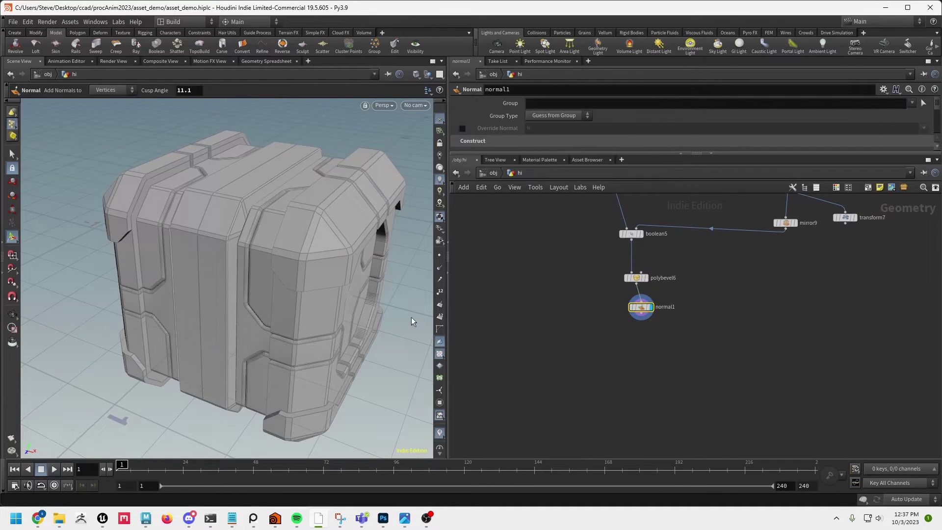
# Examine the polygon layout around the crate's bevels, corners and panel grooves
pyautogui.keyDown('alt'); pyautogui.moveTo(411, 321); pyautogui.dragTo(318, 305); pyautogui.keyUp('alt')
pyautogui.keyDown('alt'); pyautogui.moveTo(318, 305); pyautogui.dragTo(411, 316, button='right'); pyautogui.keyUp('alt')
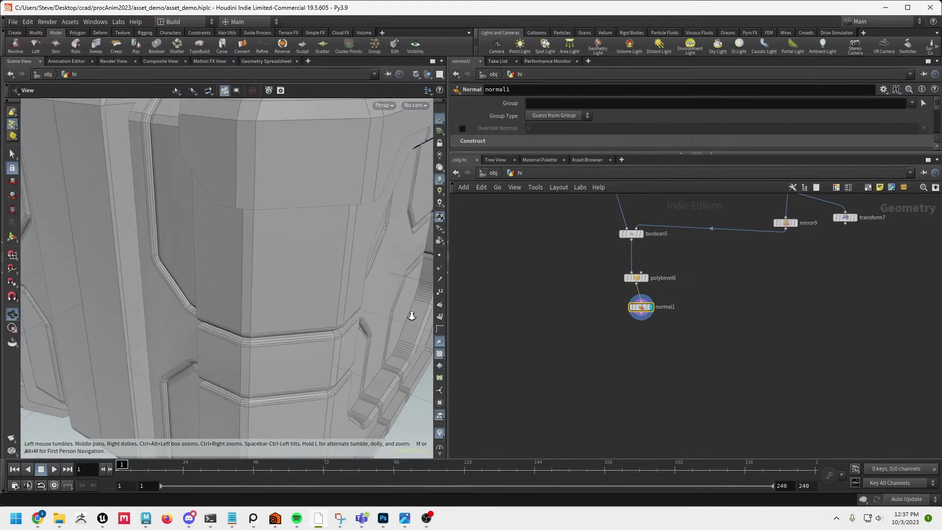
pyautogui.moveTo(411, 316); pyautogui.dragTo(270, 298)
pyautogui.press('Return')
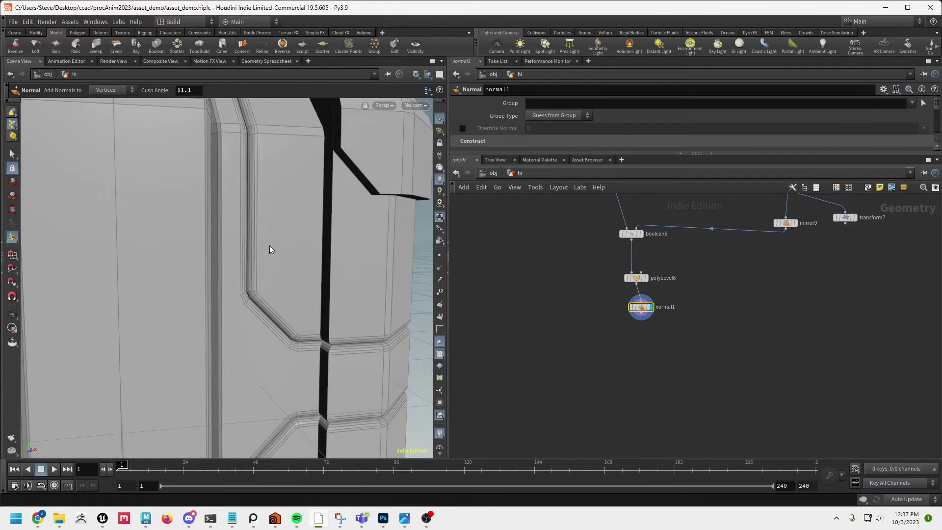
pyautogui.press('Escape')
pyautogui.moveTo(270, 249); pyautogui.dragTo(220, 147)
pyautogui.moveTo(210, 255); pyautogui.dragTo(317, 297)
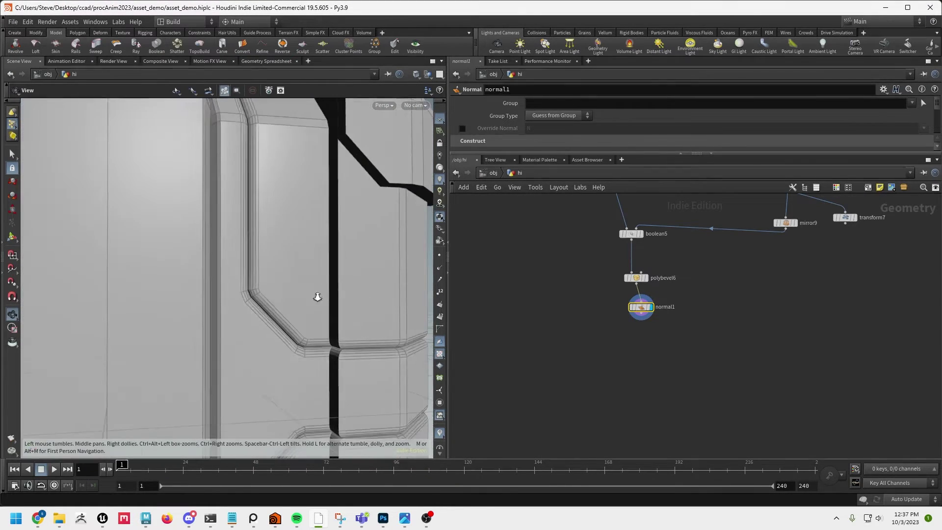
pyautogui.moveTo(318, 296); pyautogui.dragTo(315, 270, button='right')
pyautogui.moveTo(316, 269); pyautogui.dragTo(340, 305)
pyautogui.moveTo(340, 304); pyautogui.dragTo(286, 301, button='right')
pyautogui.moveTo(286, 300); pyautogui.dragTo(334, 318, button='middle')
pyautogui.moveTo(334, 318); pyautogui.dragTo(331, 272, button='right')
pyautogui.moveTo(331, 271); pyautogui.dragTo(329, 256, button='middle')
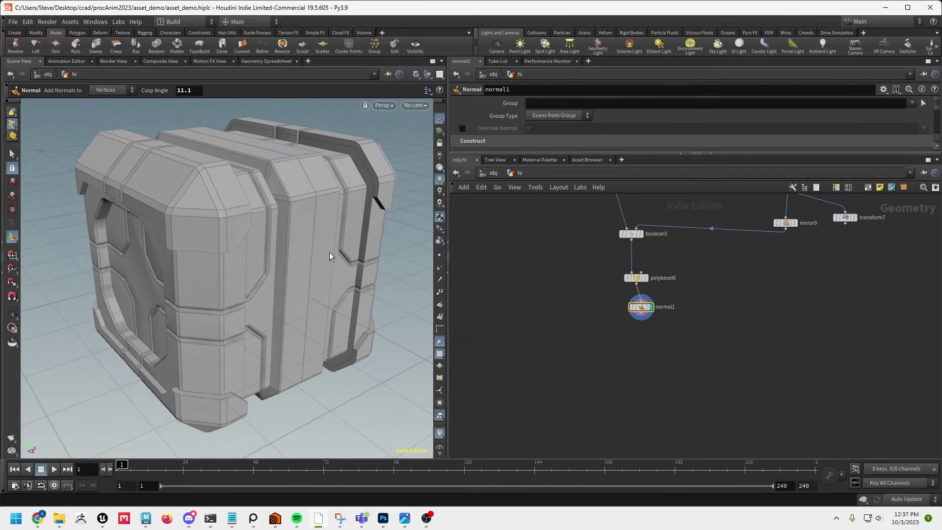
# Set the viewport shading to Smooth Shaded and look at the crate without its wireframe
pyautogui.click(413, 77)
pyautogui.click(422, 183)
pyautogui.moveTo(314, 253)
pyautogui.keyDown('alt'); pyautogui.mouseDown()
pyautogui.moveTo(229, 231)
pyautogui.moveTo(263, 270)
pyautogui.moveTo(261, 255)
pyautogui.mouseUp(); pyautogui.keyUp('alt')
pyautogui.press('Return')
# Add a Stash node below normal1, display it, and stash its input geometry
pyautogui.moveTo(736, 368); pyautogui.dragTo(670, 335, button='middle')
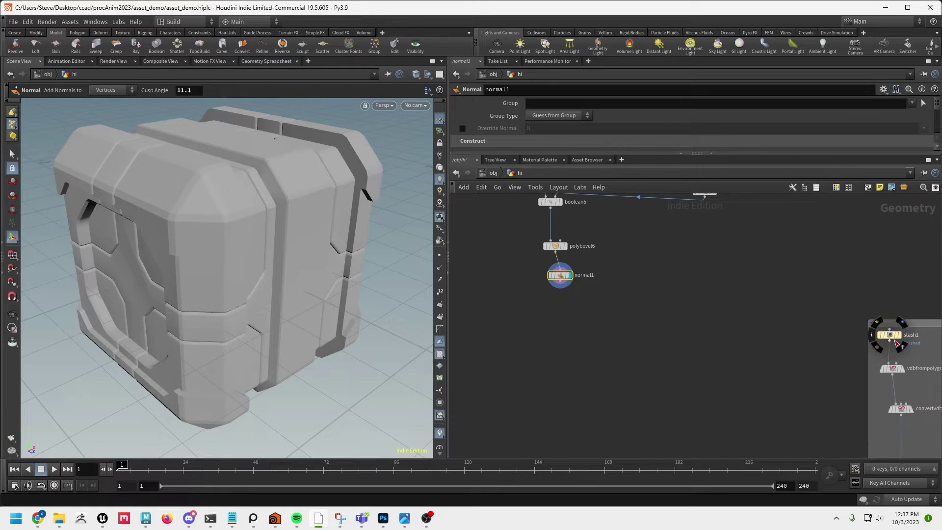
pyautogui.press('Tab')
pyautogui.write('st')
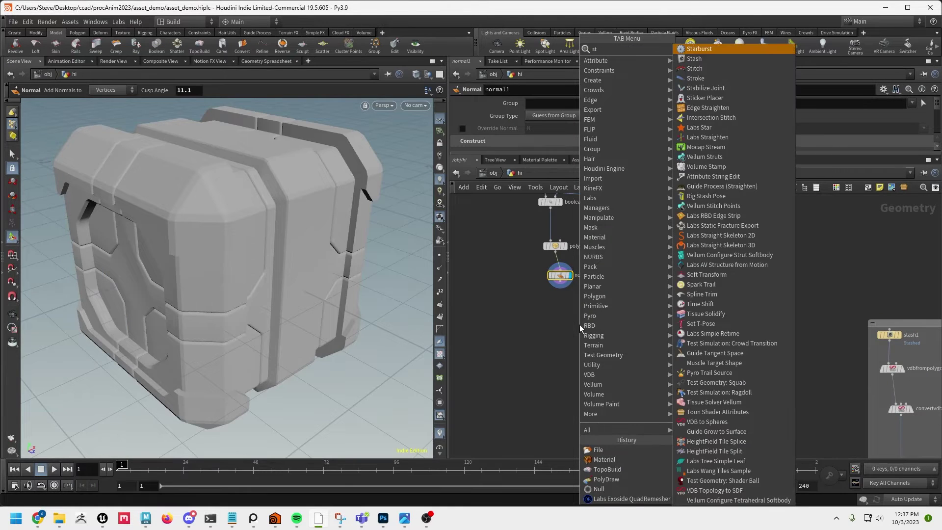
pyautogui.click(725, 60)
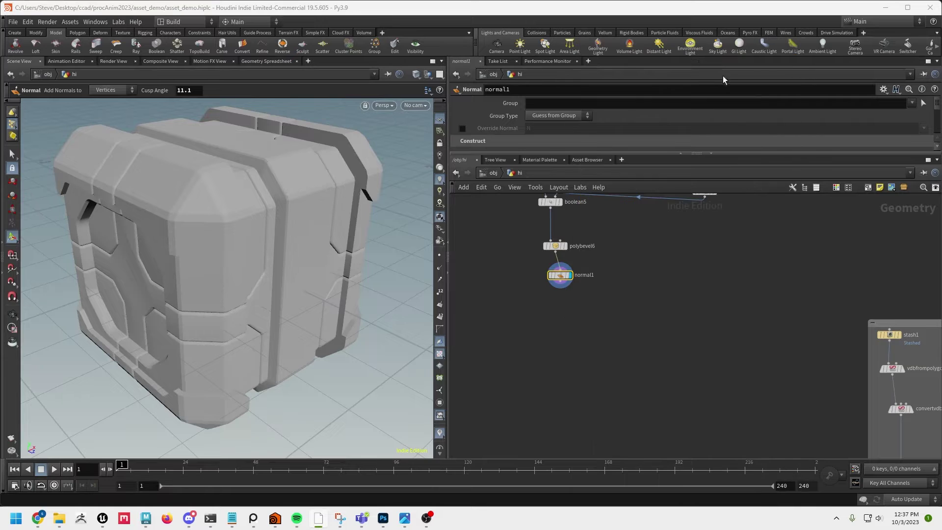
pyautogui.click(562, 334)
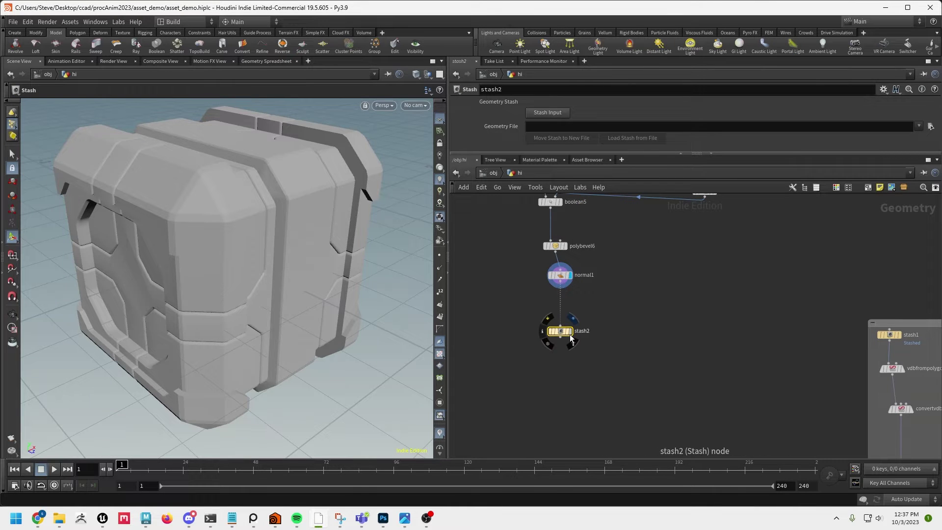
pyautogui.click(569, 333)
pyautogui.moveTo(570, 334)
pyautogui.mouseDown()
pyautogui.moveTo(661, 310)
pyautogui.moveTo(570, 318)
pyautogui.mouseUp()
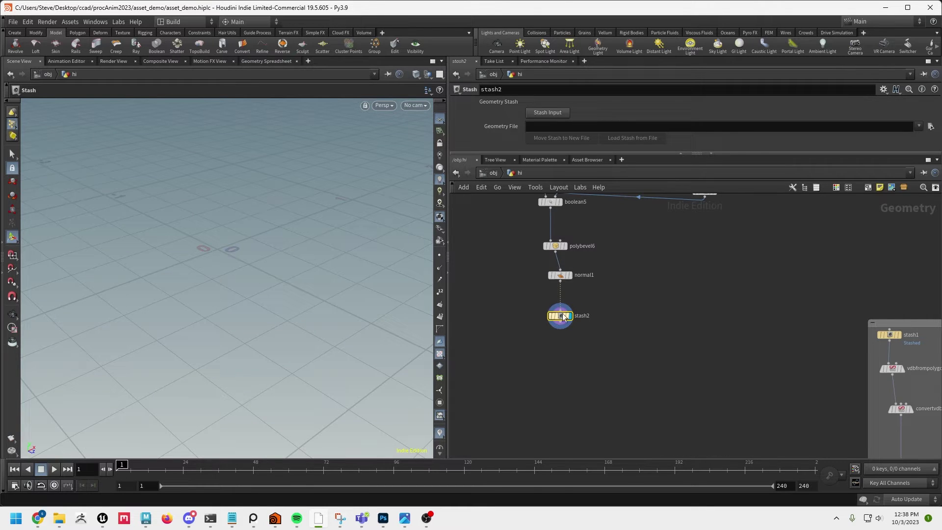
pyautogui.click(544, 116)
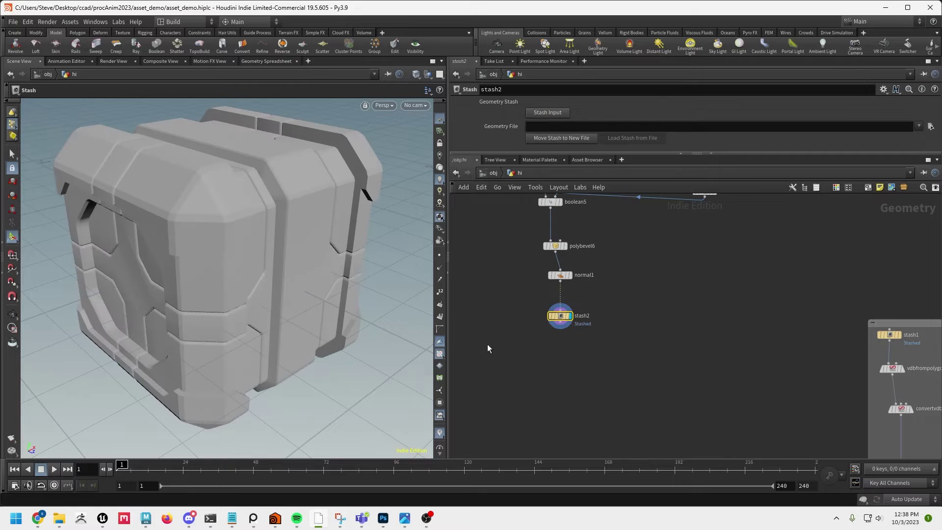
# Detach the new Stash node from normal1 and delete it
pyautogui.moveTo(558, 322); pyautogui.dragTo(711, 300)
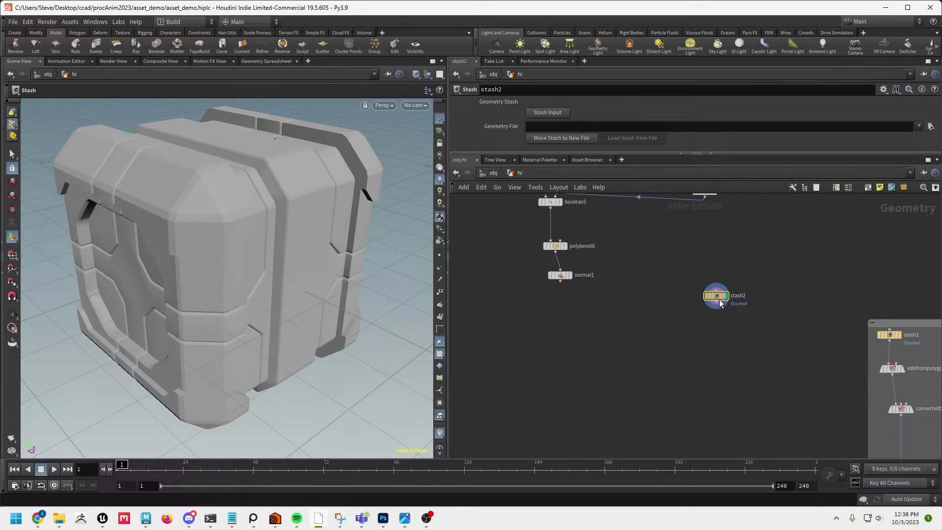
pyautogui.moveTo(720, 303); pyautogui.dragTo(700, 282)
pyautogui.moveTo(722, 316)
pyautogui.mouseDown()
pyautogui.moveTo(789, 339)
pyautogui.moveTo(729, 367)
pyautogui.moveTo(710, 308)
pyautogui.mouseUp()
pyautogui.moveTo(745, 354); pyautogui.dragTo(569, 375, button='middle')
pyautogui.moveTo(567, 388); pyautogui.dragTo(495, 261)
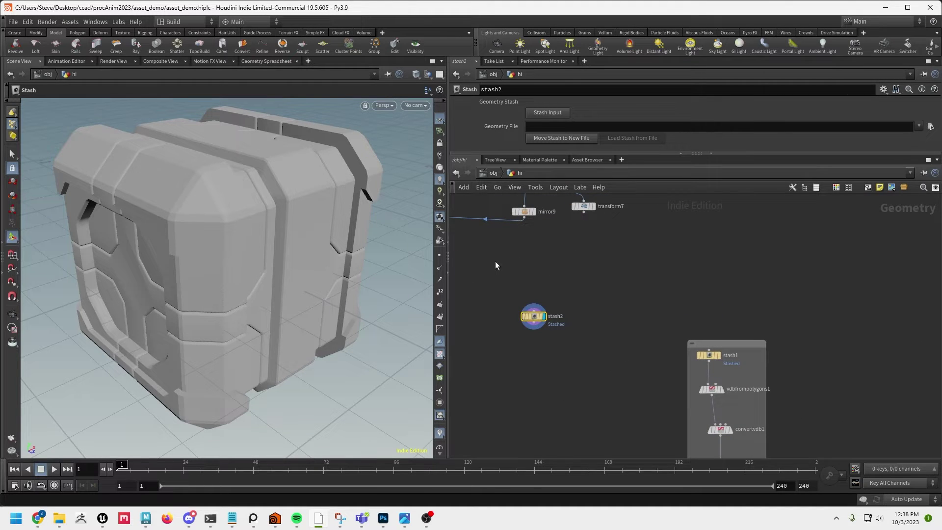
pyautogui.press('Delete')
# Display the stash1 node's geometry in the viewport and look at the crate from its open side
pyautogui.moveTo(815, 377); pyautogui.dragTo(785, 307, button='middle')
pyautogui.scroll(2, 784, 307)
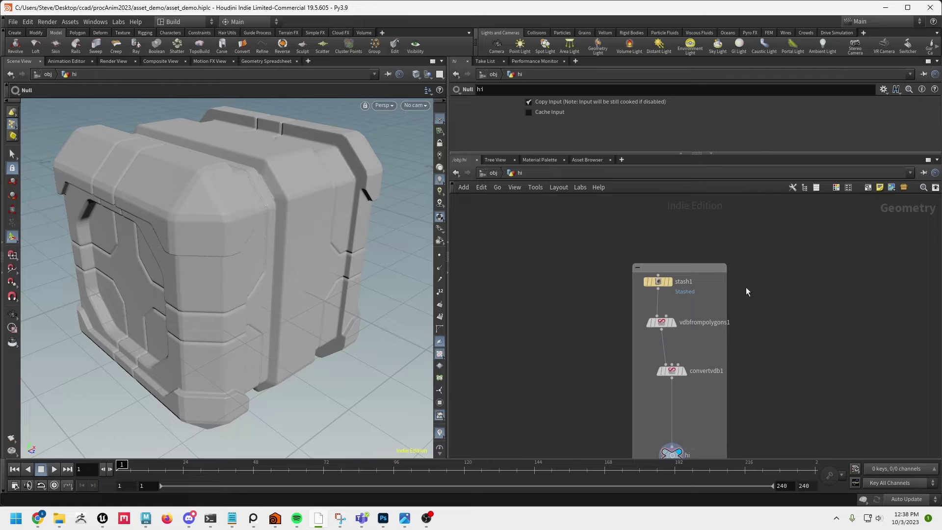
pyautogui.click(664, 283)
pyautogui.click(670, 282)
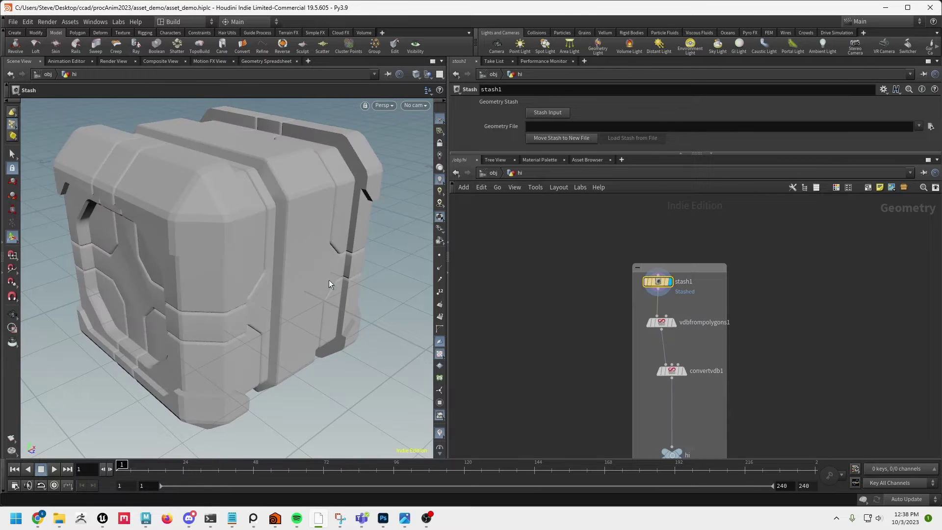
pyautogui.press('Escape')
pyautogui.moveTo(329, 279)
pyautogui.mouseDown()
pyautogui.moveTo(299, 258)
pyautogui.moveTo(320, 275)
pyautogui.moveTo(382, 217)
pyautogui.mouseUp()
pyautogui.press('Return')
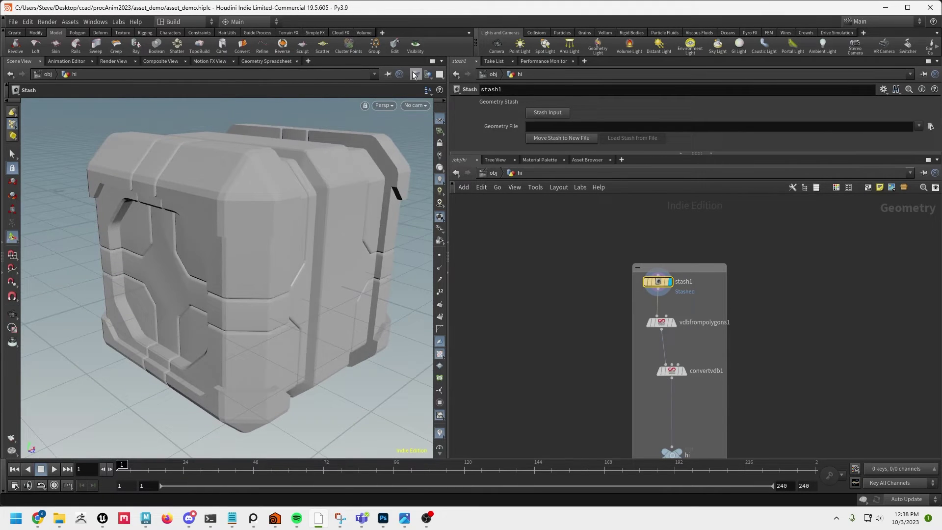
# Switch the viewport shading back to shaded with wireframe and view the crate's polygon edges
pyautogui.click(414, 74)
pyautogui.click(417, 193)
pyautogui.moveTo(310, 251)
pyautogui.keyDown('alt'); pyautogui.mouseDown()
pyautogui.moveTo(368, 254)
pyautogui.moveTo(371, 240)
pyautogui.mouseUp(); pyautogui.keyUp('alt')
pyautogui.press('Return')
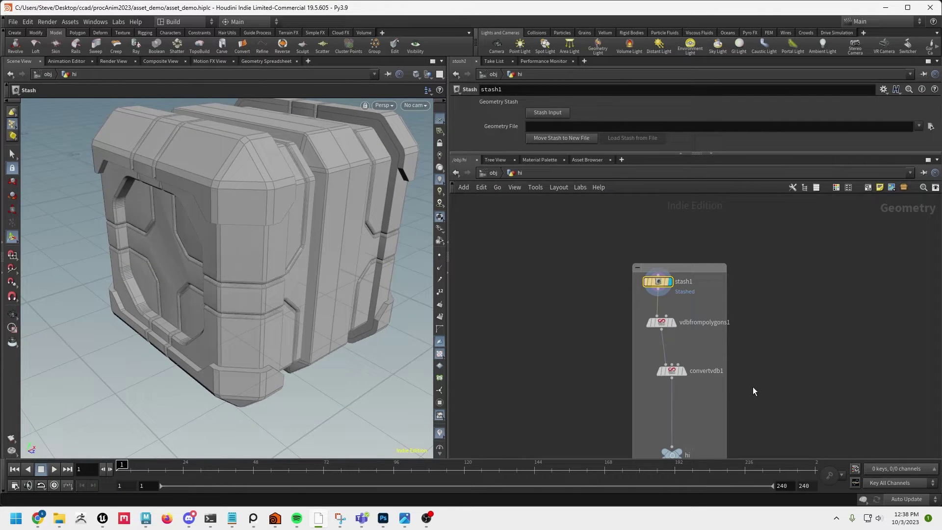
# Display vdbfrompolygons1, enlarge the parameter area, and examine the VDB crate's corner up close
pyautogui.moveTo(656, 325)
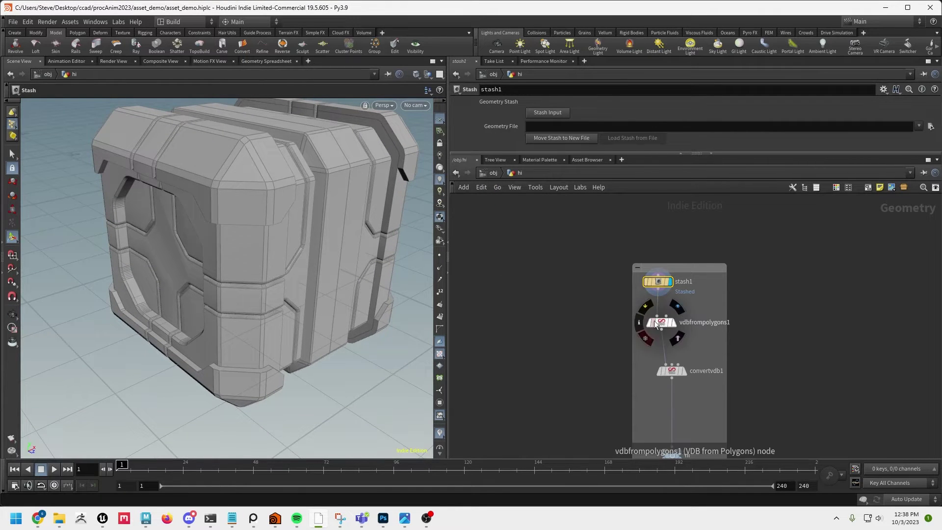
pyautogui.click(674, 324)
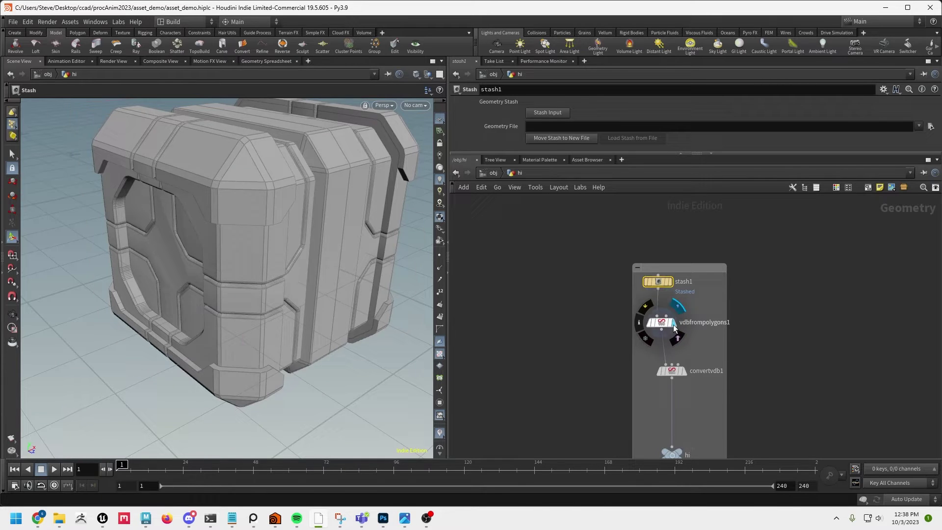
pyautogui.click(658, 325)
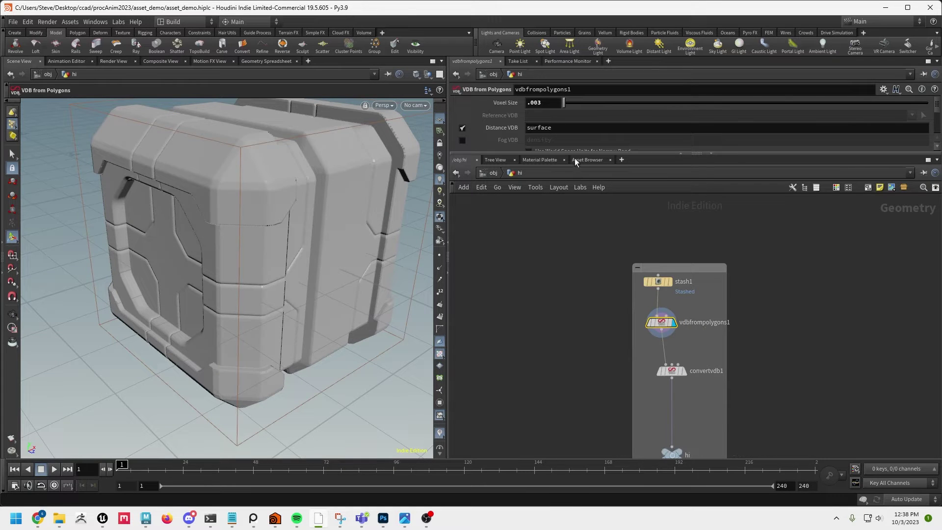
pyautogui.moveTo(574, 153); pyautogui.dragTo(570, 197)
pyautogui.keyDown('alt'); pyautogui.moveTo(363, 282); pyautogui.dragTo(243, 360); pyautogui.keyUp('alt')
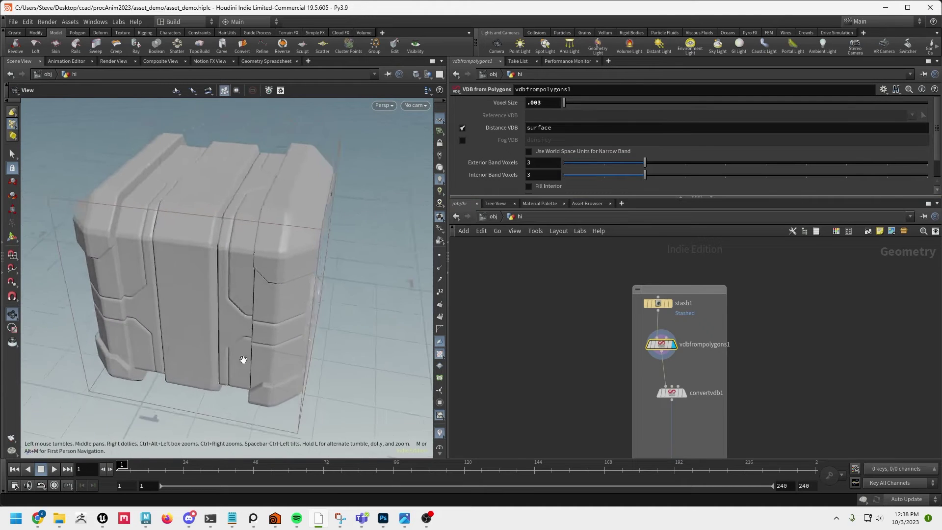
pyautogui.moveTo(244, 360); pyautogui.dragTo(309, 338, button='right')
pyautogui.moveTo(309, 338); pyautogui.dragTo(255, 344)
pyautogui.moveTo(255, 344); pyautogui.dragTo(303, 274, button='right')
pyautogui.keyDown('alt'); pyautogui.moveTo(302, 274); pyautogui.dragTo(328, 349); pyautogui.keyUp('alt')
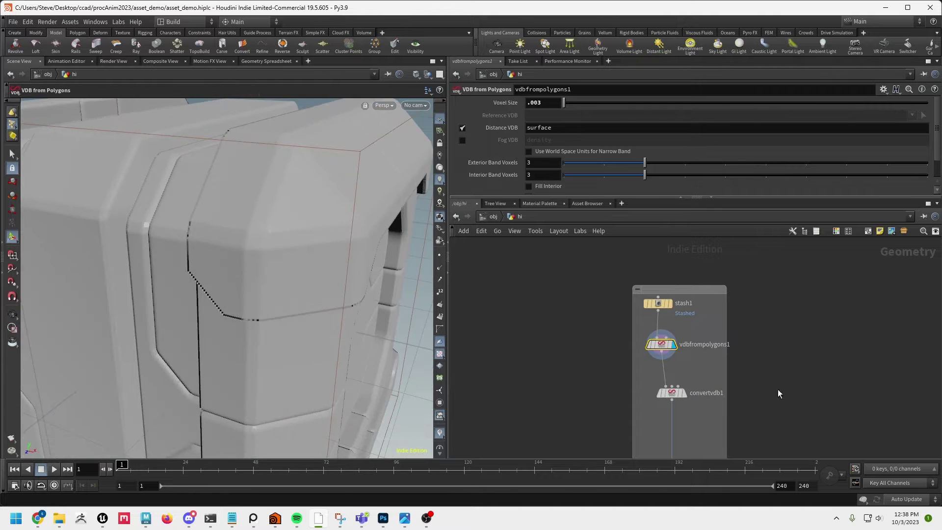
# Display stash1 again and examine the polygon bevels along the crate's corners and edges
pyautogui.click(672, 304)
pyautogui.click(662, 305)
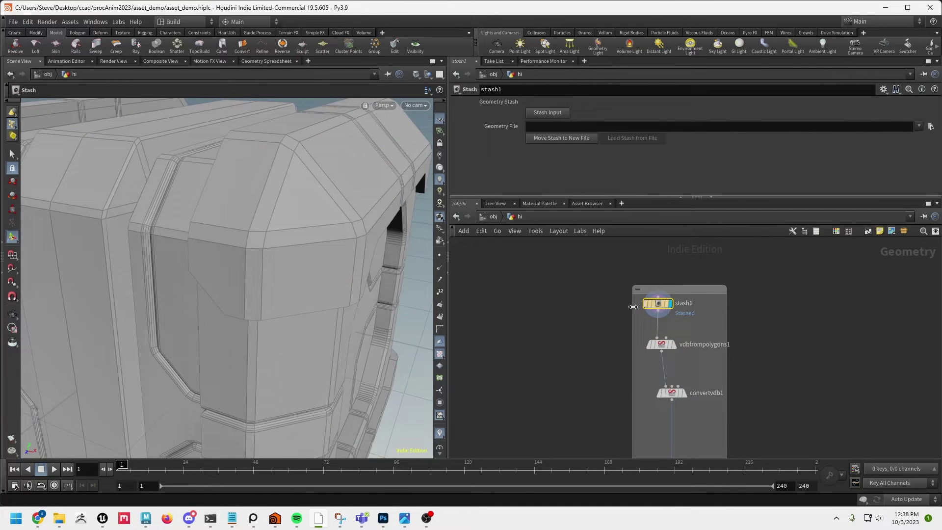
pyautogui.keyDown('alt'); pyautogui.moveTo(272, 294); pyautogui.dragTo(326, 322); pyautogui.keyUp('alt')
pyautogui.press('Return')
pyautogui.press('Escape')
pyautogui.moveTo(252, 280); pyautogui.dragTo(293, 196)
pyautogui.press('Return')
pyautogui.press('Escape')
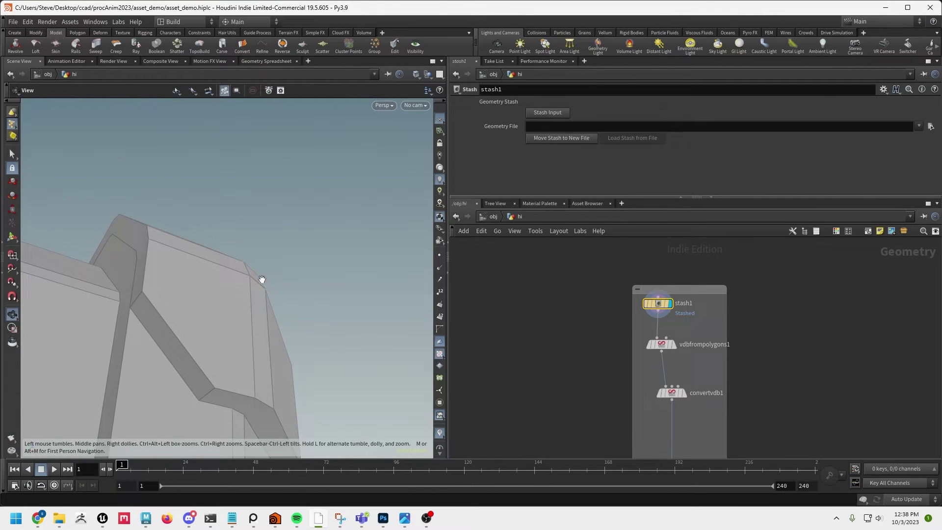
pyautogui.moveTo(260, 278); pyautogui.dragTo(255, 362)
pyautogui.press('Return')
pyautogui.press('Escape')
pyautogui.press('Return')
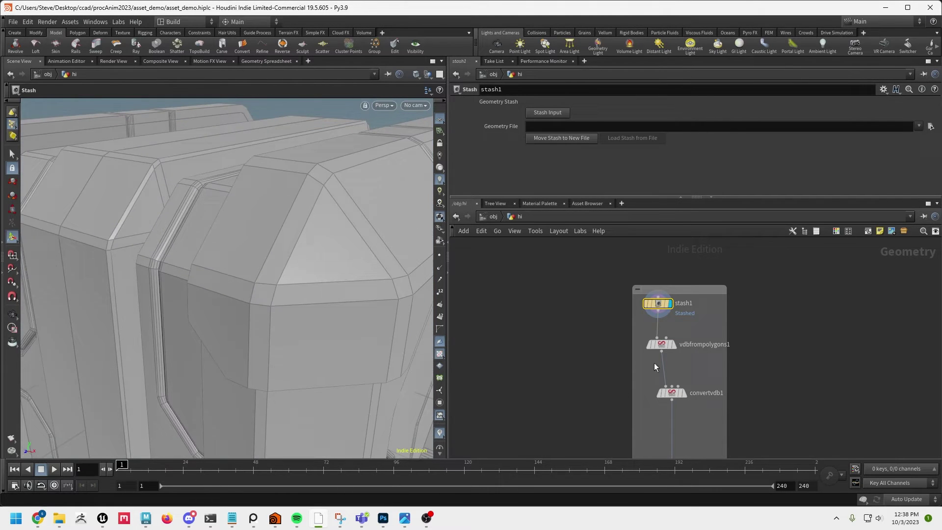
# Display vdbfrompolygons1, examine its rounded edges from several angles, and select its Voxel Size value
pyautogui.click(674, 348)
pyautogui.click(661, 345)
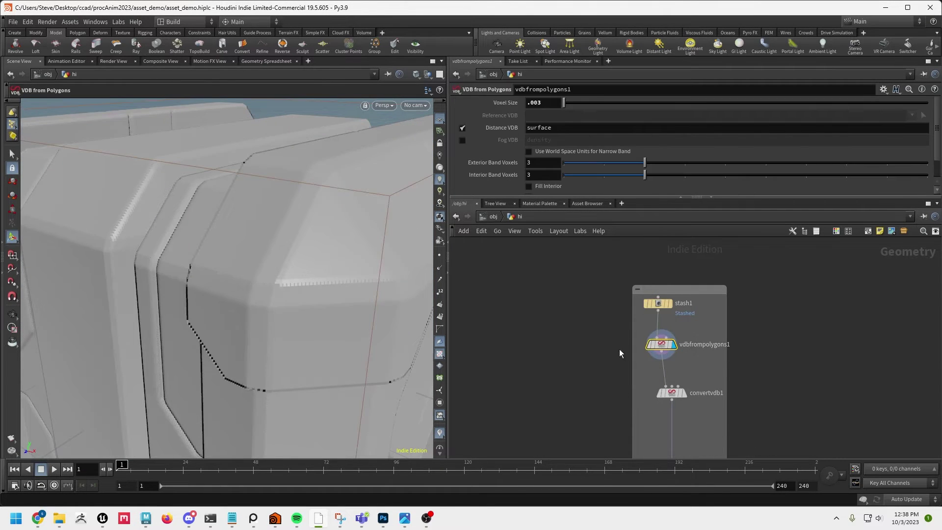
pyautogui.press('Escape')
pyautogui.moveTo(300, 314); pyautogui.dragTo(284, 330)
pyautogui.press('Return')
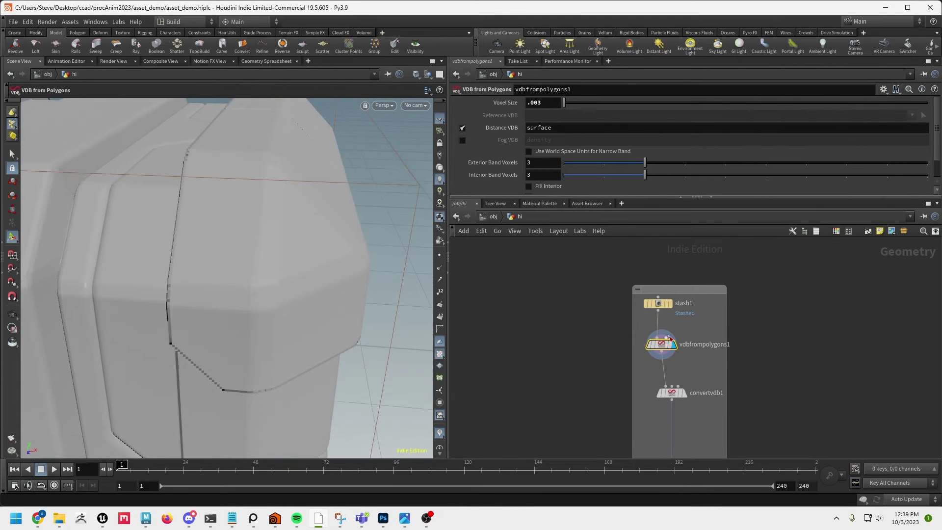
pyautogui.press('h')
pyautogui.press('Escape')
pyautogui.moveTo(342, 318); pyautogui.dragTo(336, 338)
pyautogui.moveTo(336, 340); pyautogui.dragTo(297, 341, button='right')
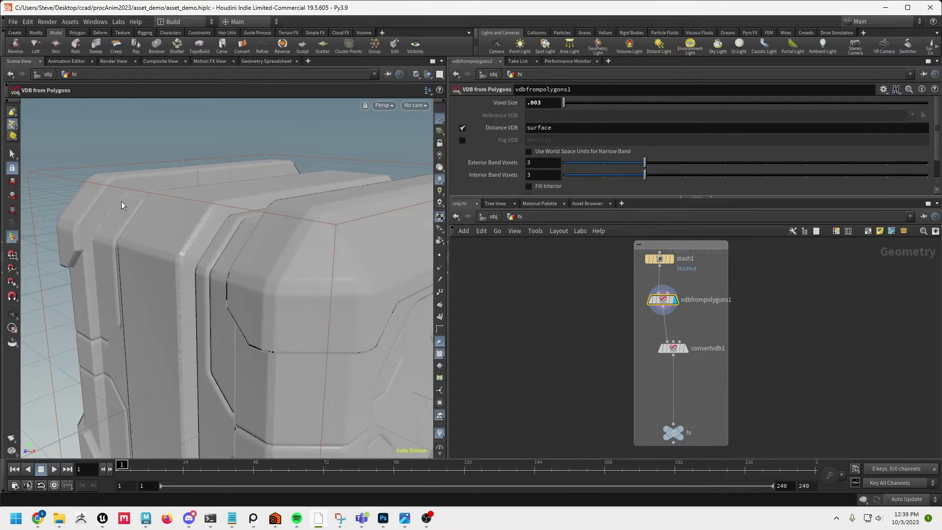
pyautogui.press('space')
pyautogui.moveTo(168, 332); pyautogui.dragTo(336, 349)
pyautogui.press('Return')
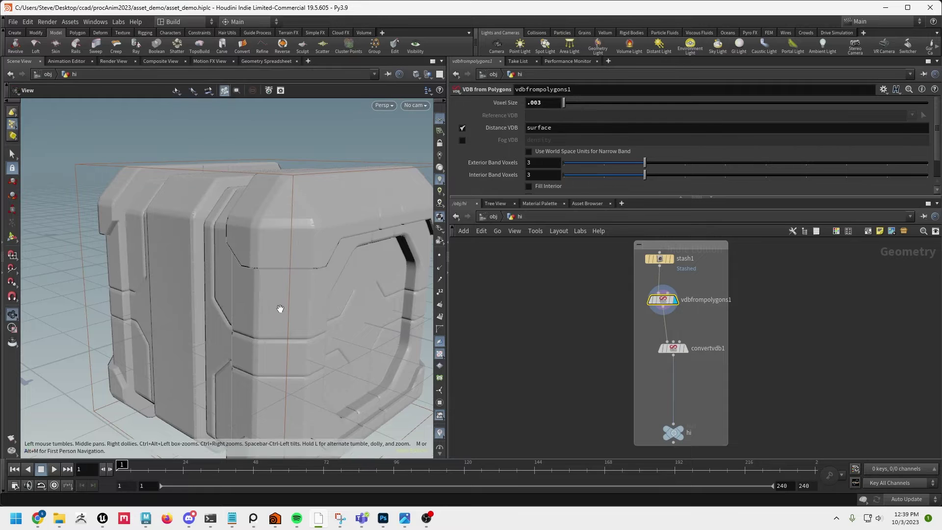
pyautogui.moveTo(280, 309); pyautogui.dragTo(295, 326)
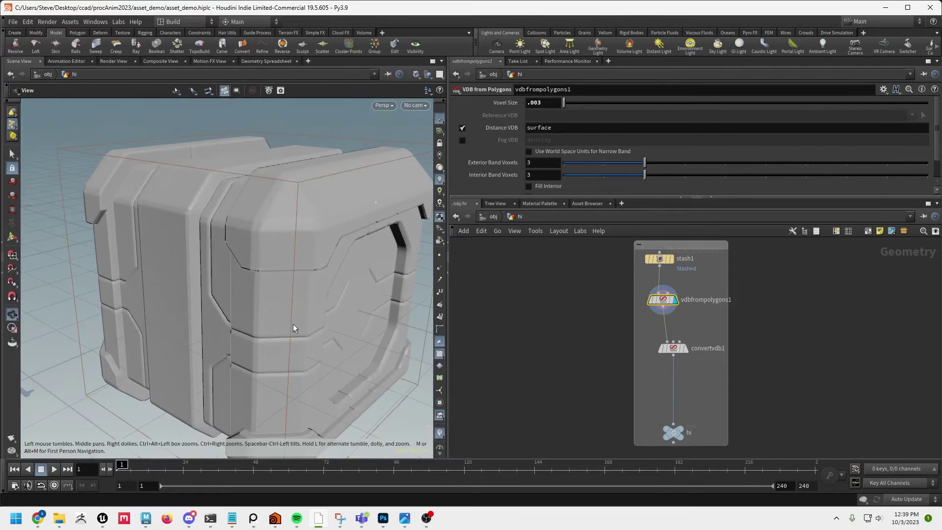
pyautogui.click(545, 102)
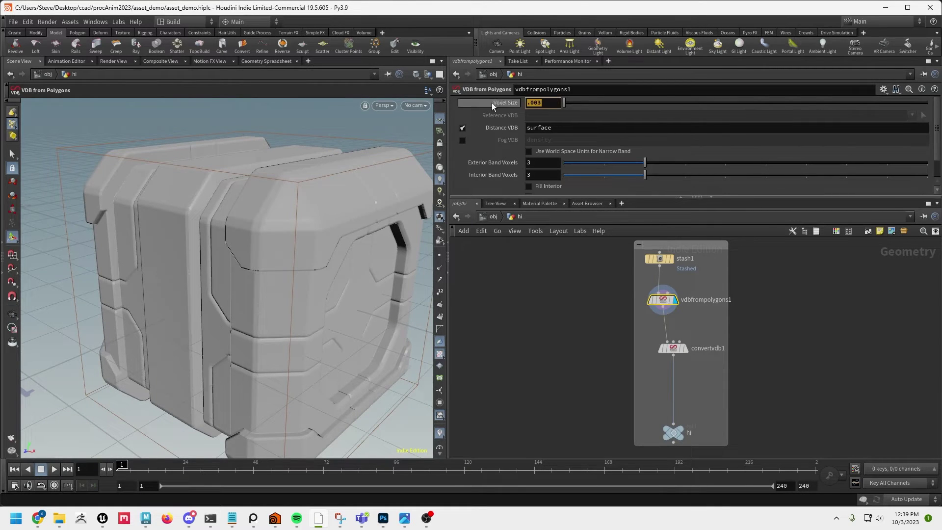
# Add a second VDB from Polygons node beside the existing one, wire stash1 into its first input, and display it
pyautogui.click(560, 288)
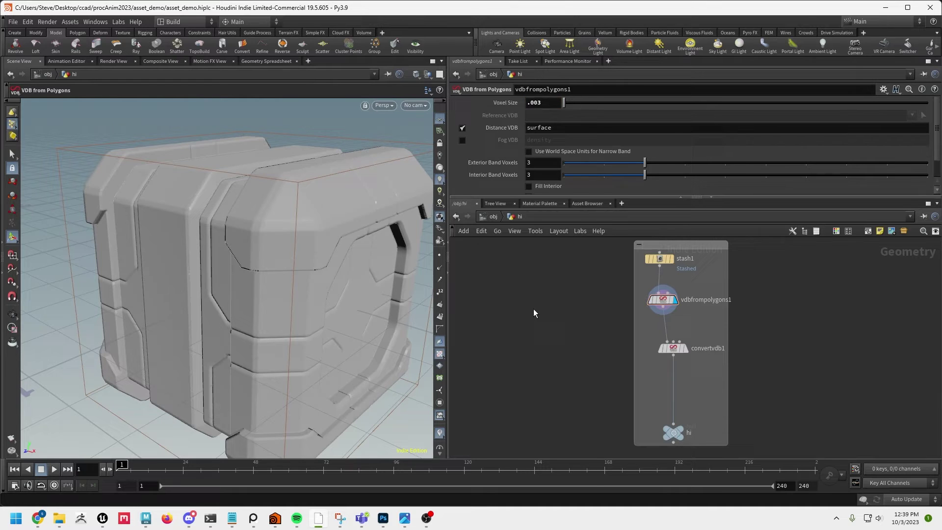
pyautogui.press('Tab')
pyautogui.write('vdb')
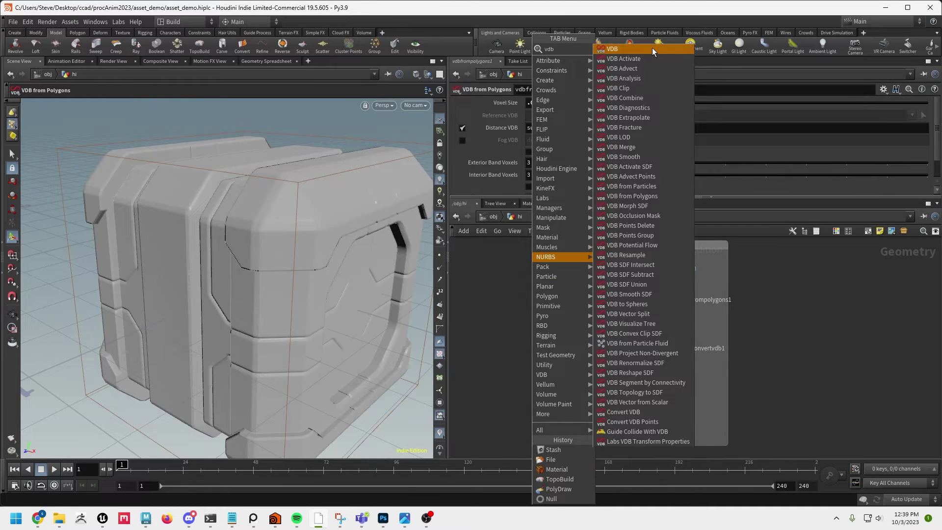
pyautogui.click(632, 196)
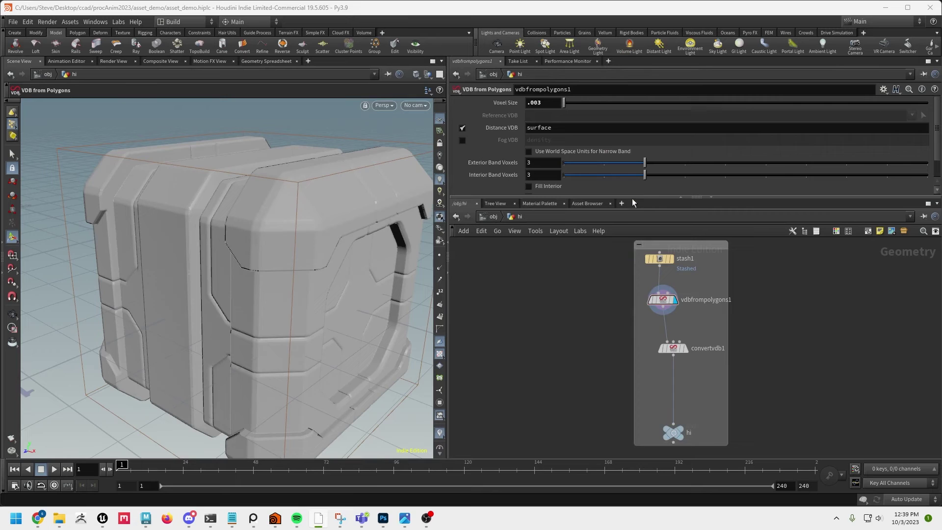
pyautogui.click(573, 299)
pyautogui.click(659, 265)
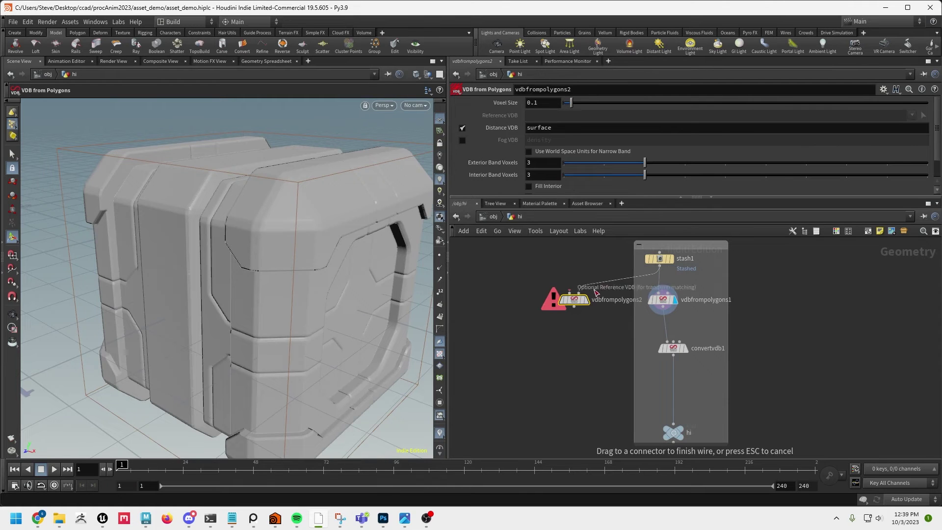
pyautogui.click(574, 293)
pyautogui.click(585, 304)
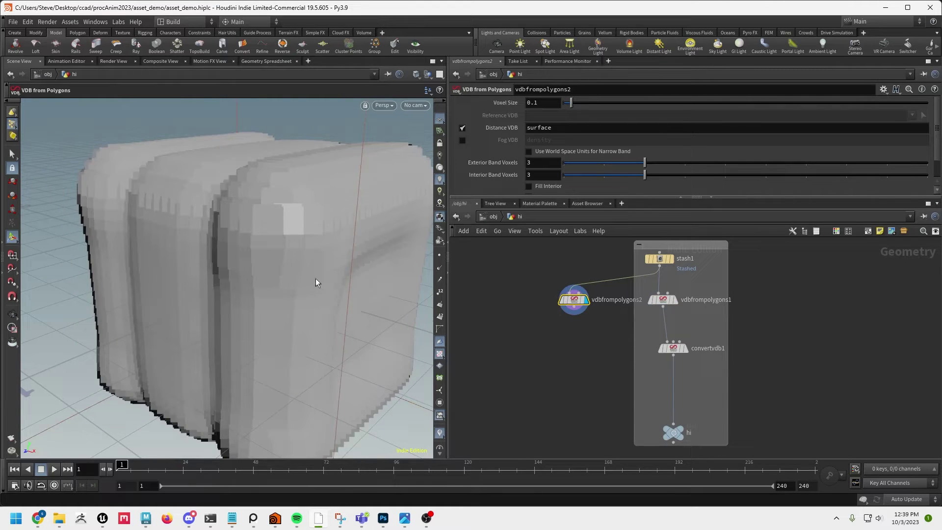
# Set the Voxel Size of vdbfrompolygons2 to .001 and examine the crate's corner detail
pyautogui.moveTo(316, 280); pyautogui.dragTo(281, 219)
pyautogui.moveTo(281, 219); pyautogui.dragTo(263, 234, button='middle')
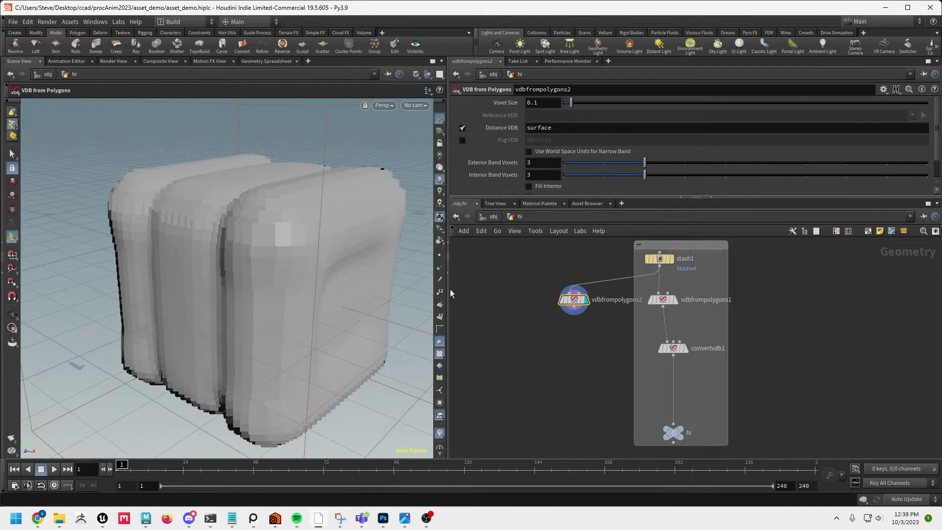
pyautogui.write('.001')
pyautogui.press('Return')
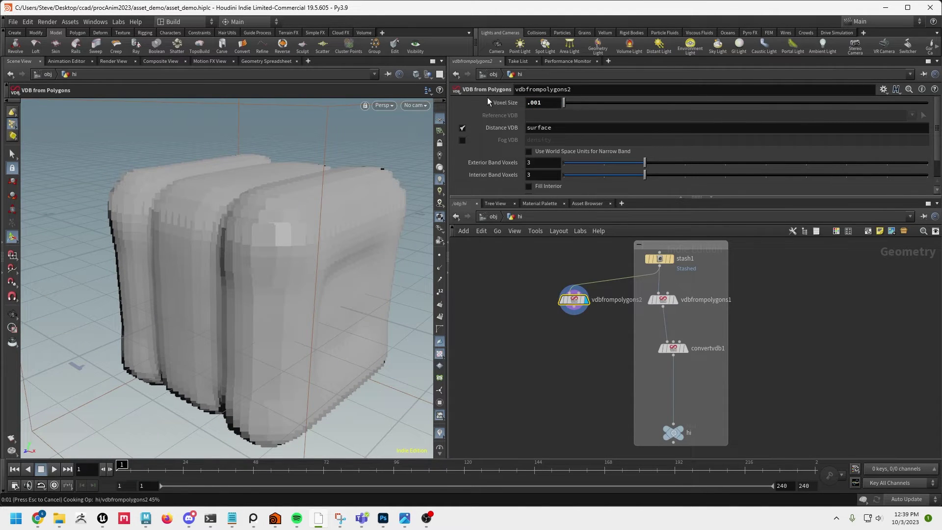
pyautogui.press('space')
pyautogui.moveTo(255, 259); pyautogui.dragTo(267, 286)
pyautogui.scroll(3, 295, 267)
pyautogui.moveTo(267, 286); pyautogui.dragTo(370, 293, button='right')
pyautogui.moveTo(244, 265); pyautogui.dragTo(271, 267)
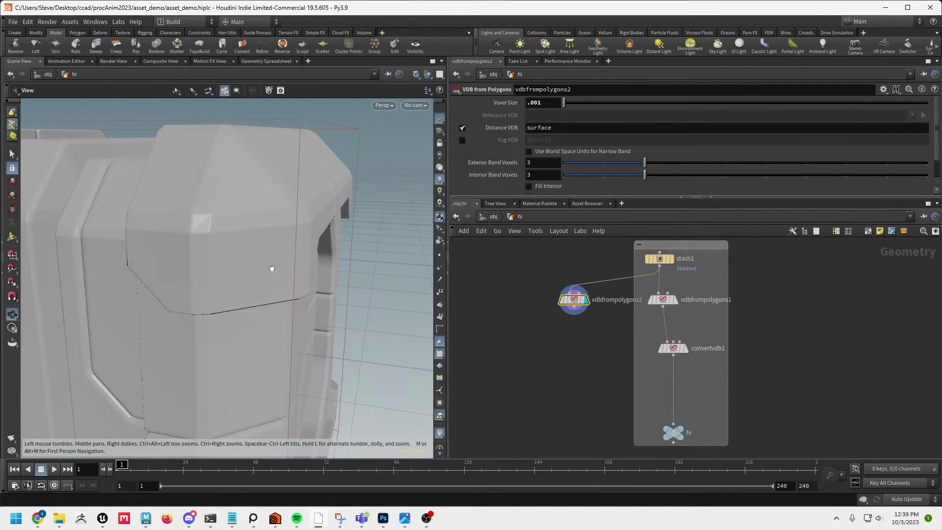
pyautogui.press('Return')
pyautogui.keyDown('alt'); pyautogui.moveTo(217, 227); pyautogui.dragTo(220, 229); pyautogui.keyUp('alt')
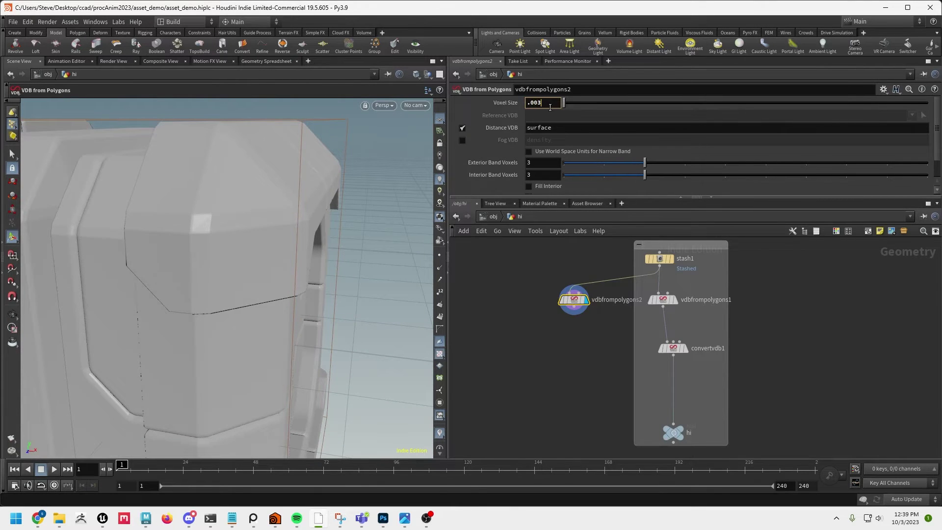
# Set the Voxel Size of vdbfrompolygons2 to .003 and view the whole crate
pyautogui.click(550, 107)
pyautogui.write('.003')
pyautogui.press('Return')
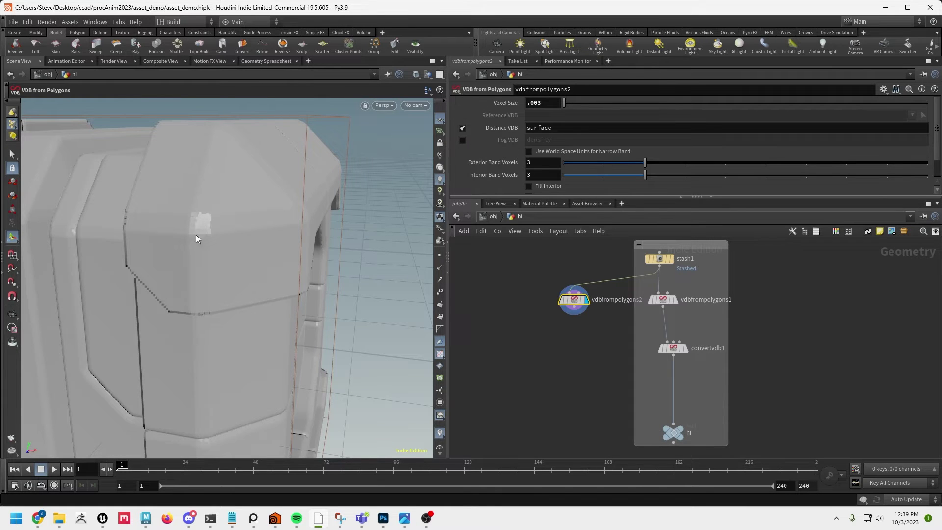
pyautogui.moveTo(196, 237); pyautogui.dragTo(284, 301)
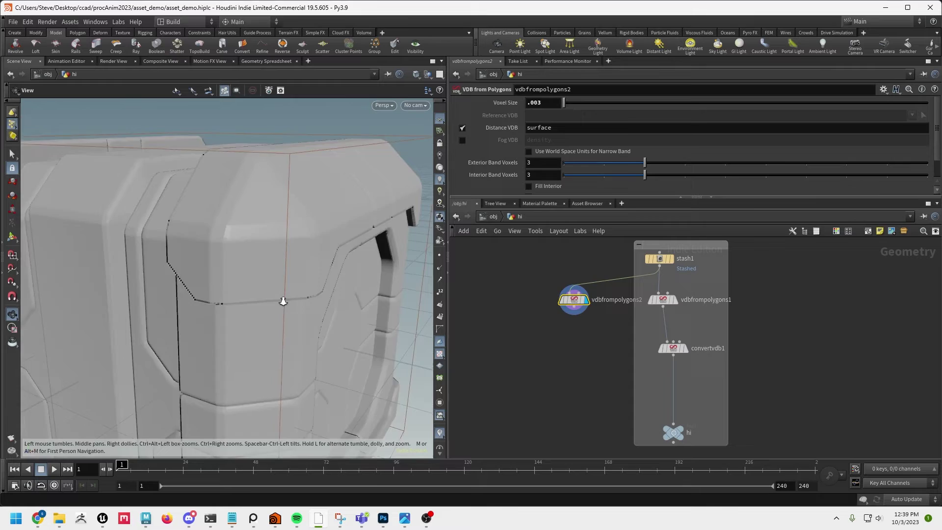
pyautogui.moveTo(283, 301); pyautogui.dragTo(198, 271, button='right')
pyautogui.moveTo(198, 272); pyautogui.dragTo(210, 252)
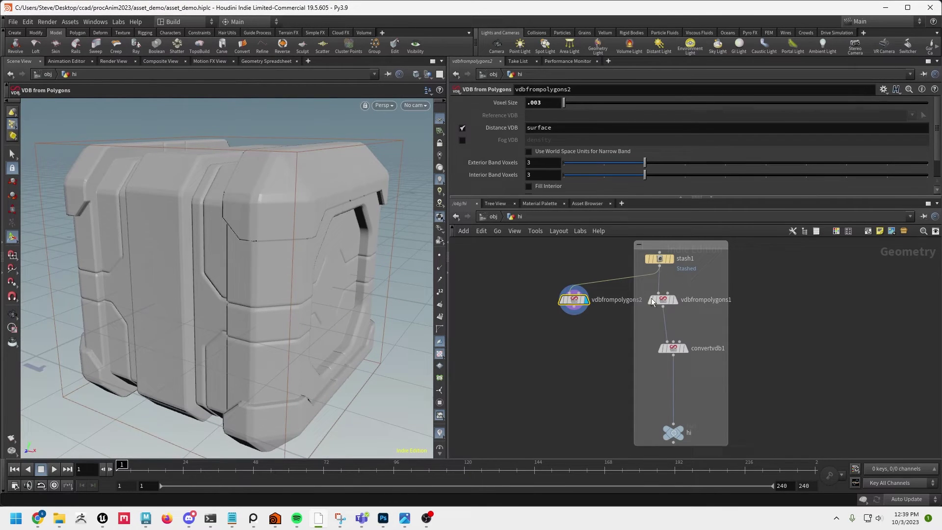
# Compare the stash1 geometry with the vdbfrompolygons2 result by displaying one after the other
pyautogui.click(673, 260)
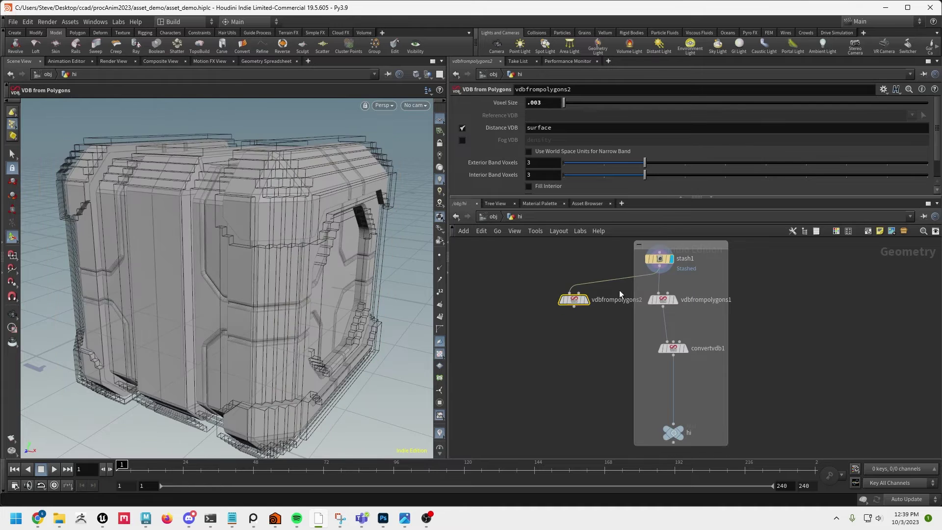
pyautogui.click(587, 300)
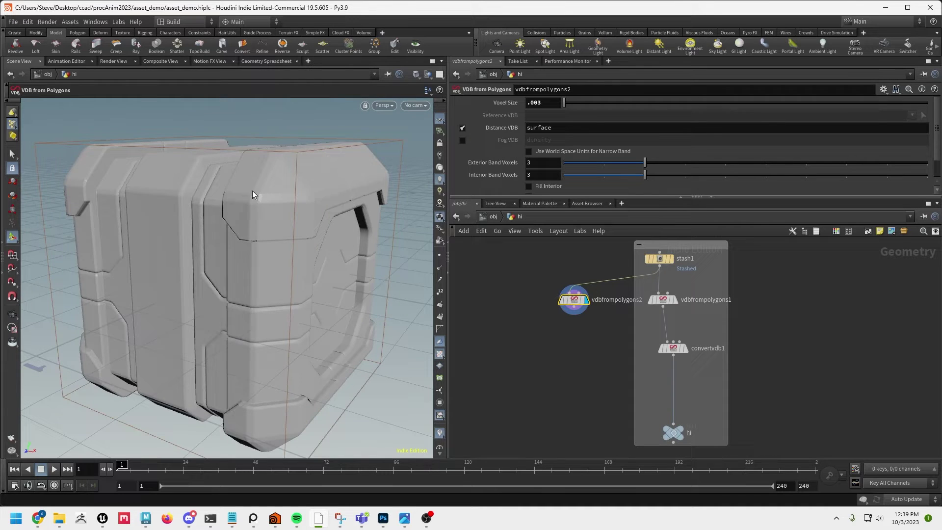
pyautogui.moveTo(252, 195); pyautogui.dragTo(245, 232)
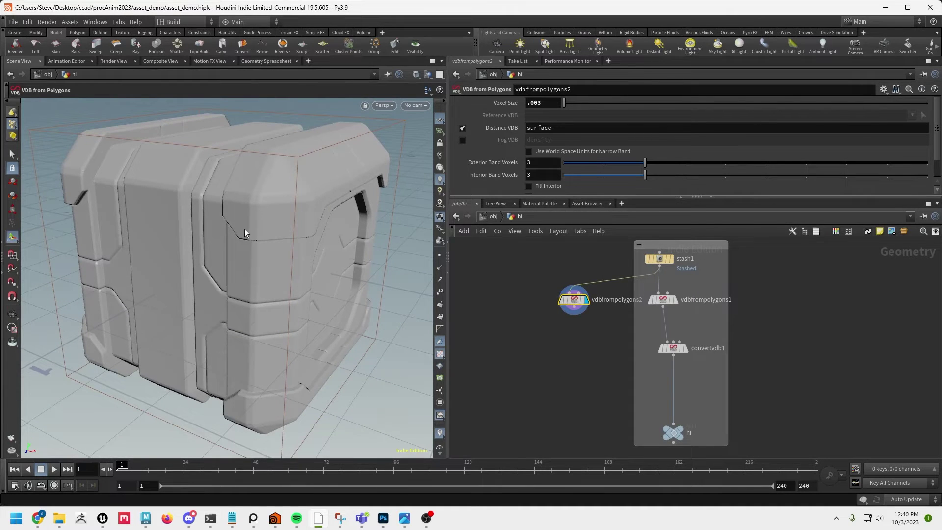
# Select and display the original vdbfrompolygons1 node and look at its VDB crate
pyautogui.moveTo(679, 310)
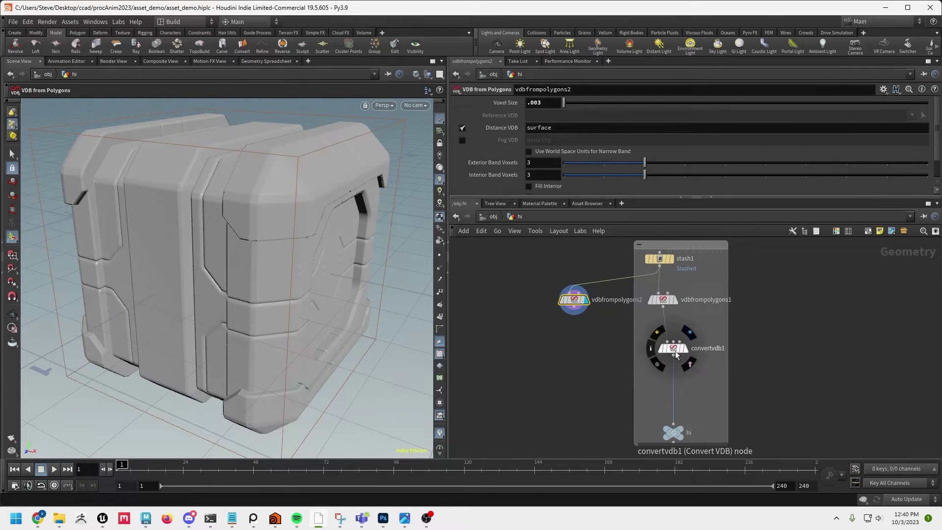
pyautogui.click(676, 302)
pyautogui.press('Escape')
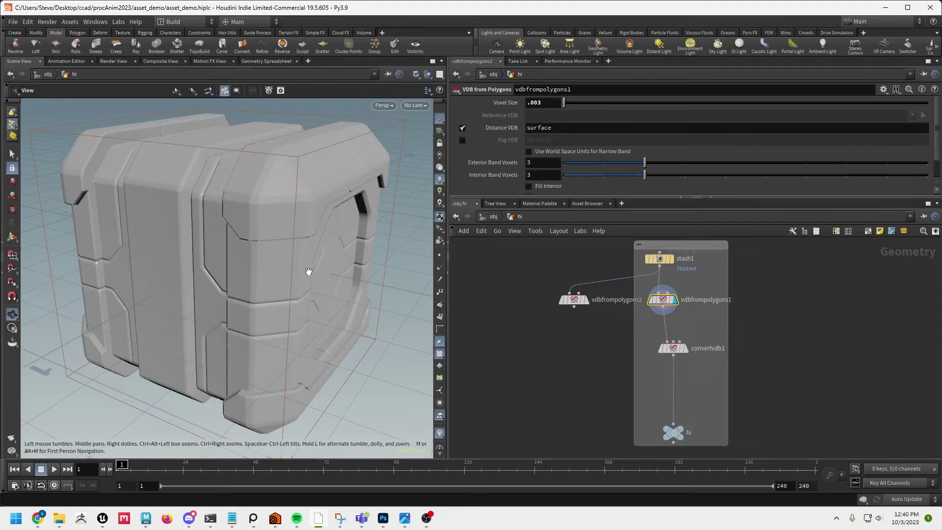
pyautogui.moveTo(307, 270); pyautogui.dragTo(354, 290)
# Display the convertvdb1 polygon mesh, bring its Adaptivity to 0, and look at the dense crate
pyautogui.click(685, 349)
pyautogui.press('Escape')
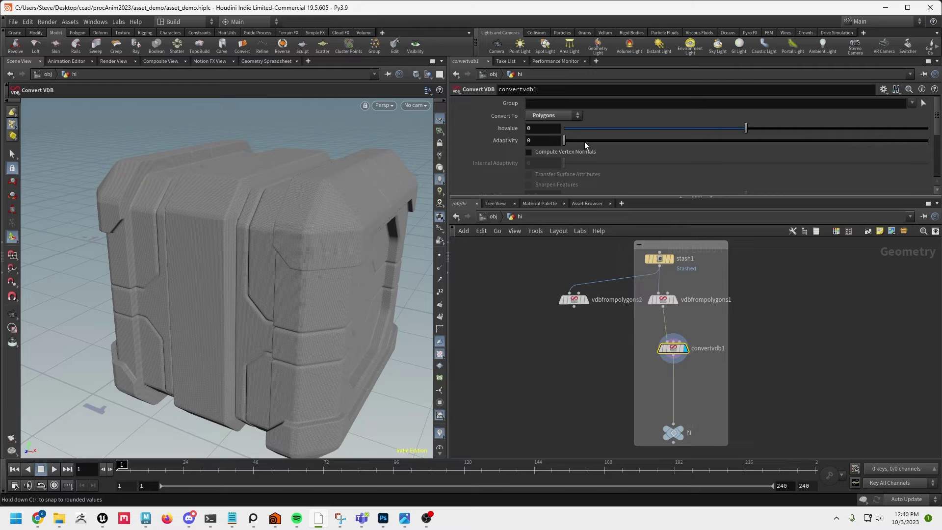
pyautogui.moveTo(564, 140); pyautogui.dragTo(493, 152)
pyautogui.keyDown('alt'); pyautogui.moveTo(295, 325); pyautogui.dragTo(273, 334); pyautogui.keyUp('alt')
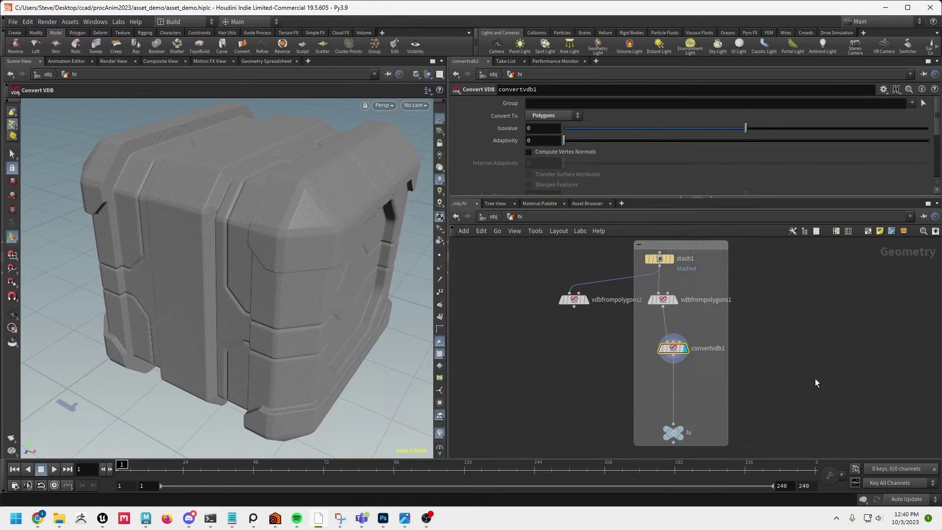
pyautogui.moveTo(801, 381); pyautogui.dragTo(805, 331, button='middle')
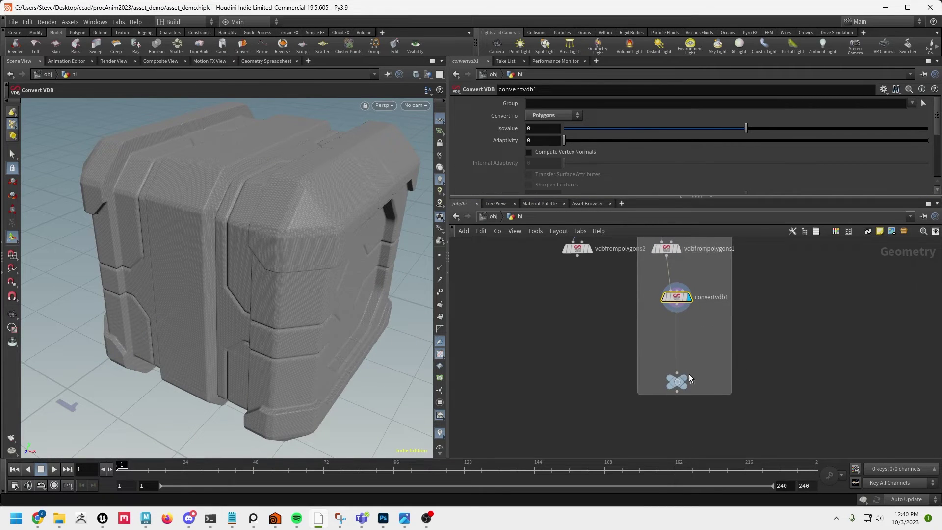
# Select and display the hi null at the end of the network and look at its crate
pyautogui.click(678, 384)
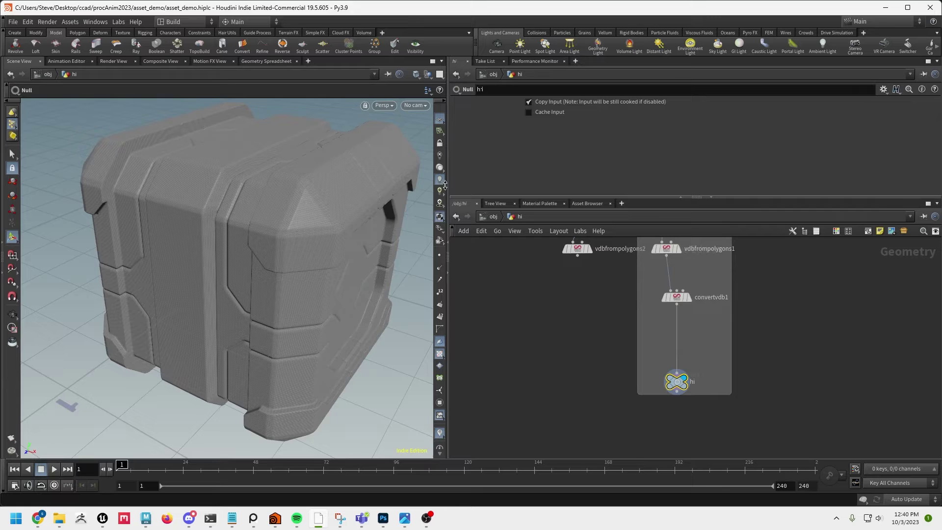
pyautogui.keyDown('alt'); pyautogui.moveTo(283, 312); pyautogui.dragTo(256, 296); pyautogui.keyUp('alt')
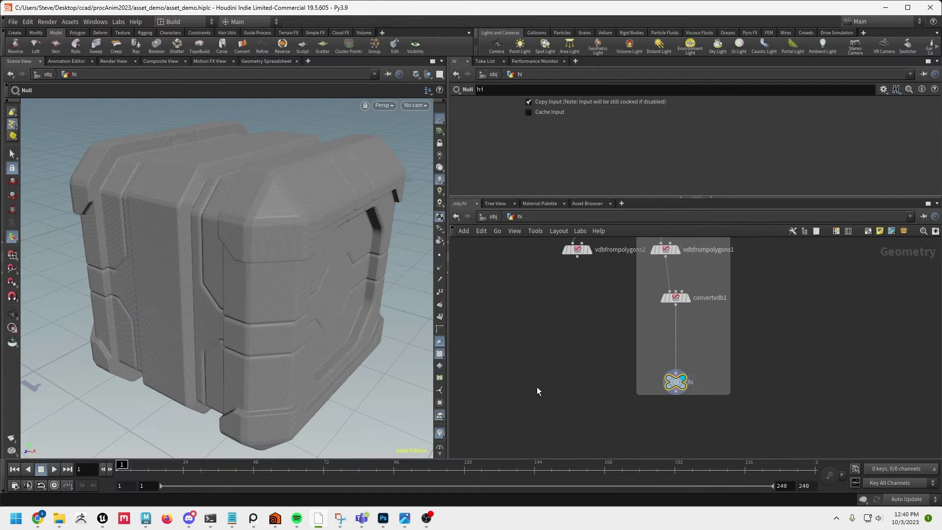
# Add a TopoBuild node beside the hi null's network box and delete it again
pyautogui.press('Tab')
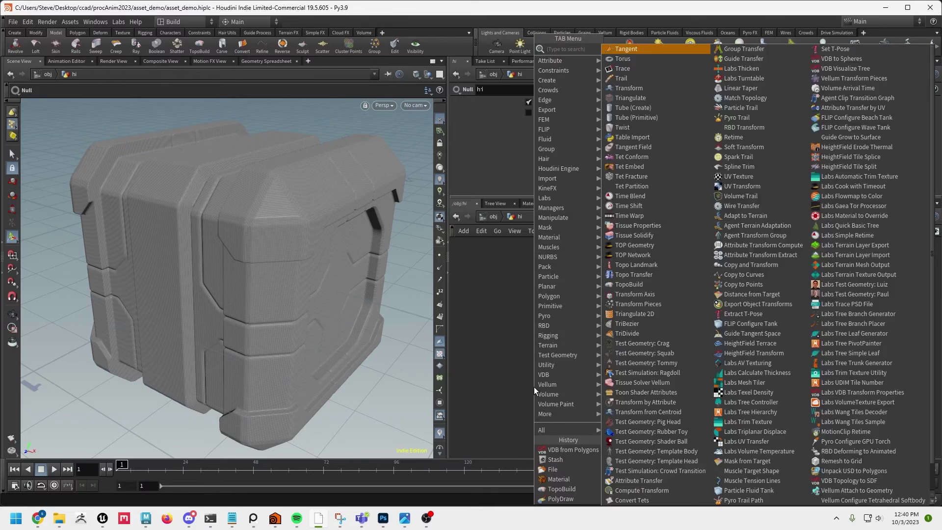
pyautogui.write('top')
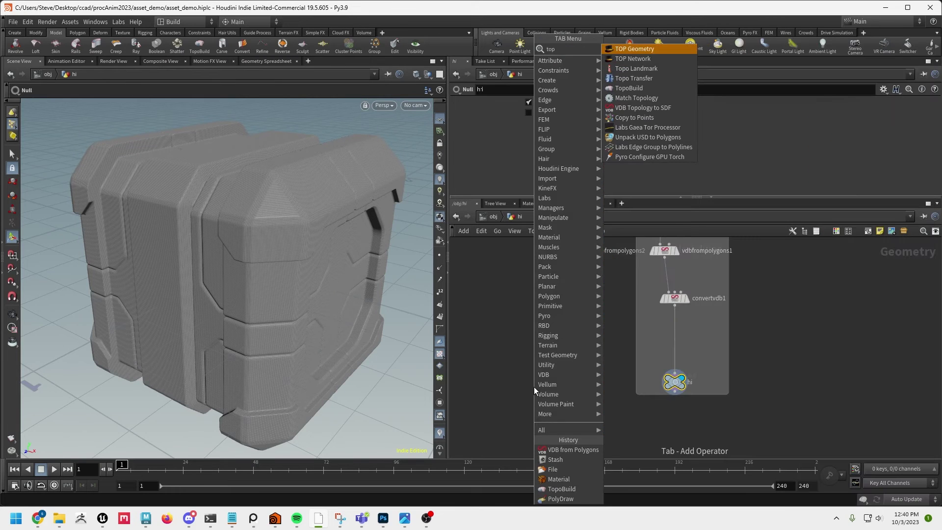
pyautogui.click(633, 90)
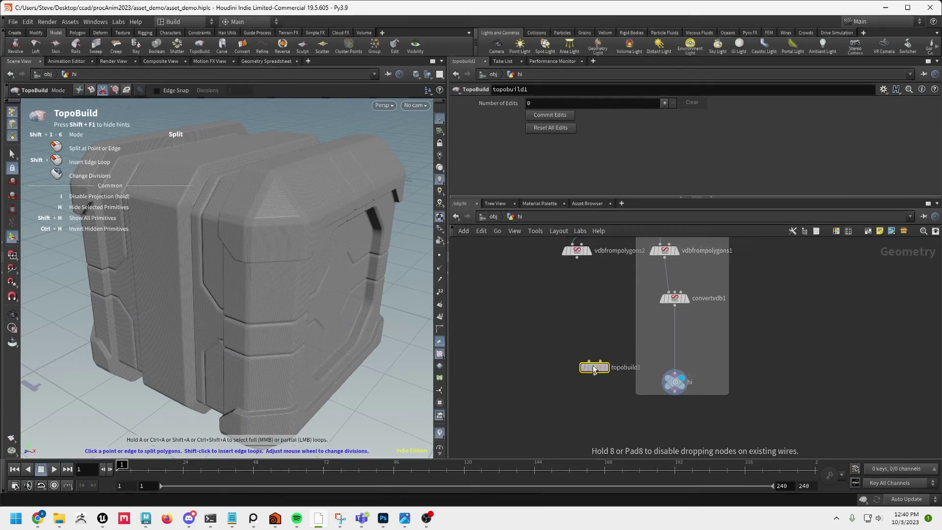
pyautogui.click(552, 389)
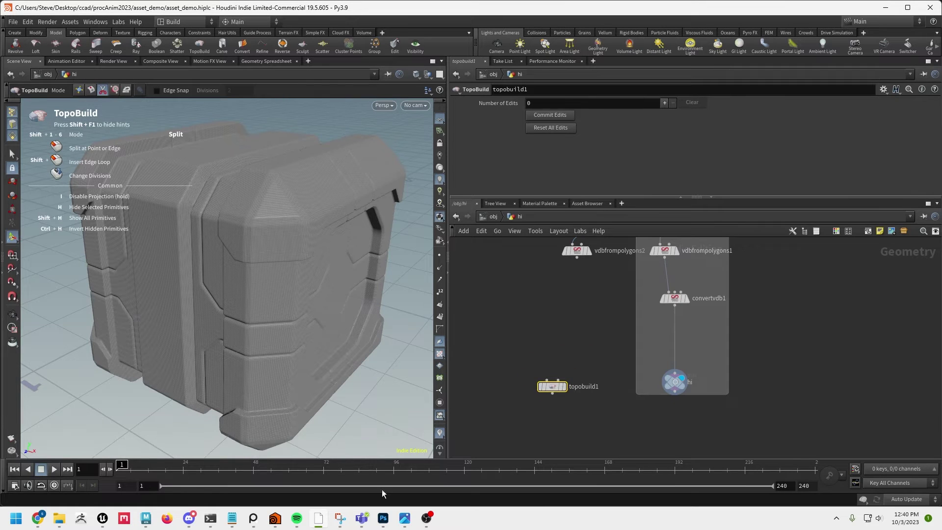
pyautogui.moveTo(523, 358); pyautogui.dragTo(571, 401)
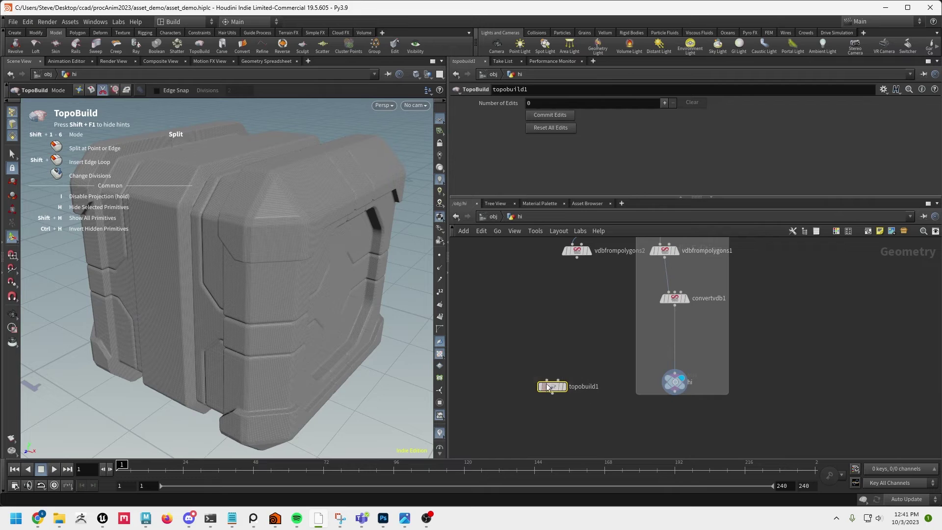
pyautogui.moveTo(547, 387)
pyautogui.press('Delete')
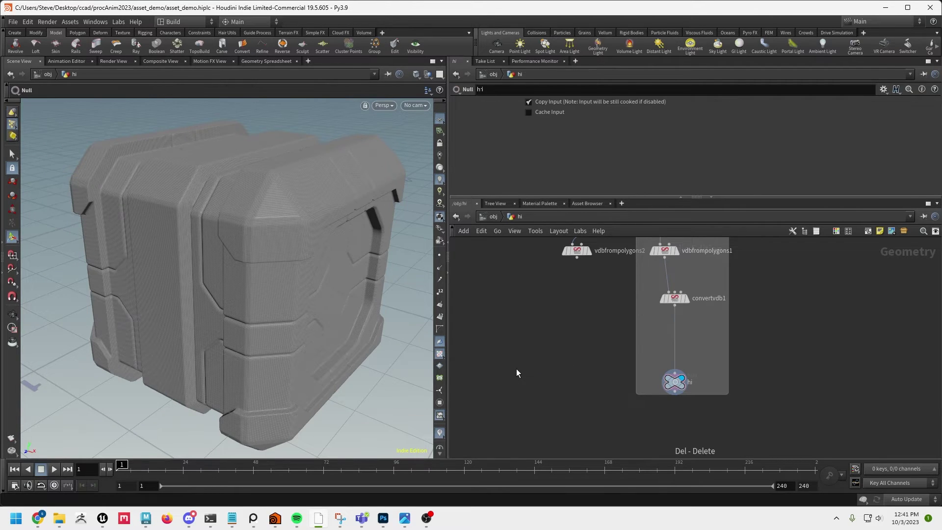
# Search the computer's applications for Adobe Substance 3D Painter and launch it
pyautogui.moveTo(759, 362); pyautogui.dragTo(623, 390, button='middle')
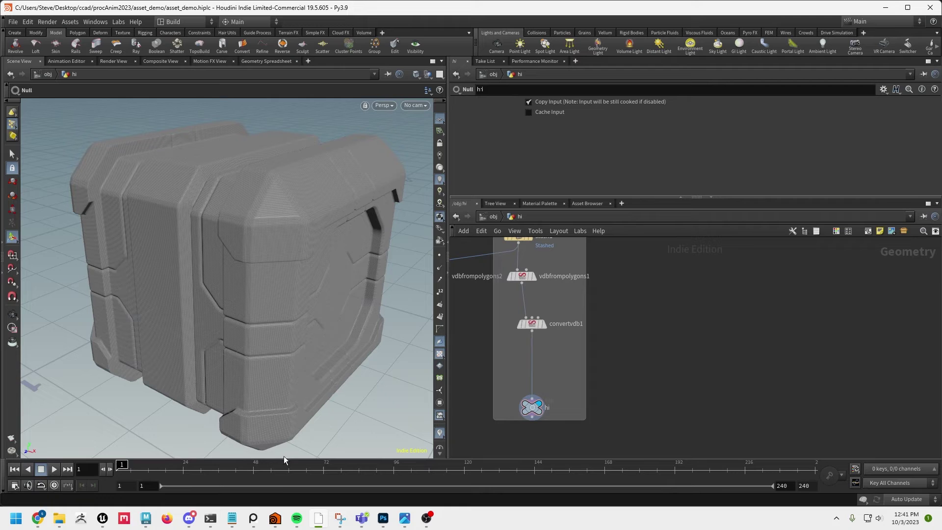
pyautogui.click(15, 525)
pyautogui.write('s')
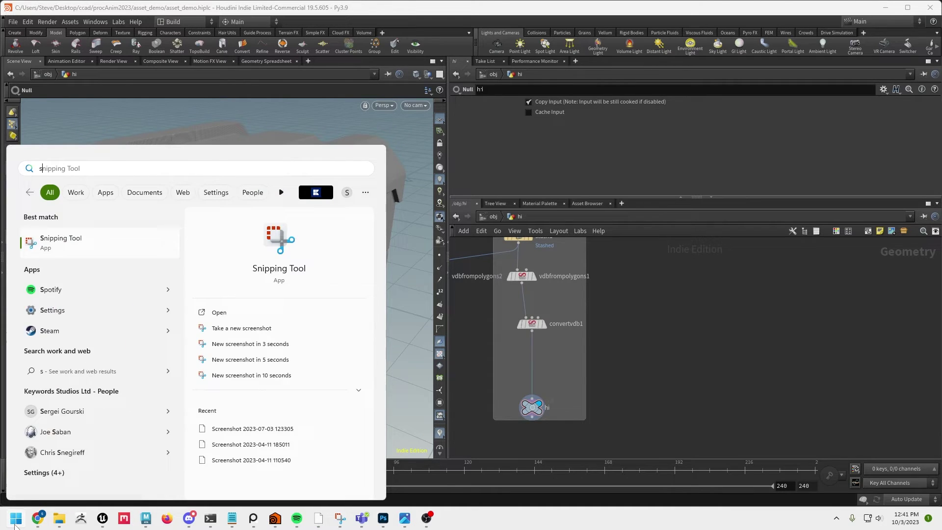
pyautogui.write('ub')
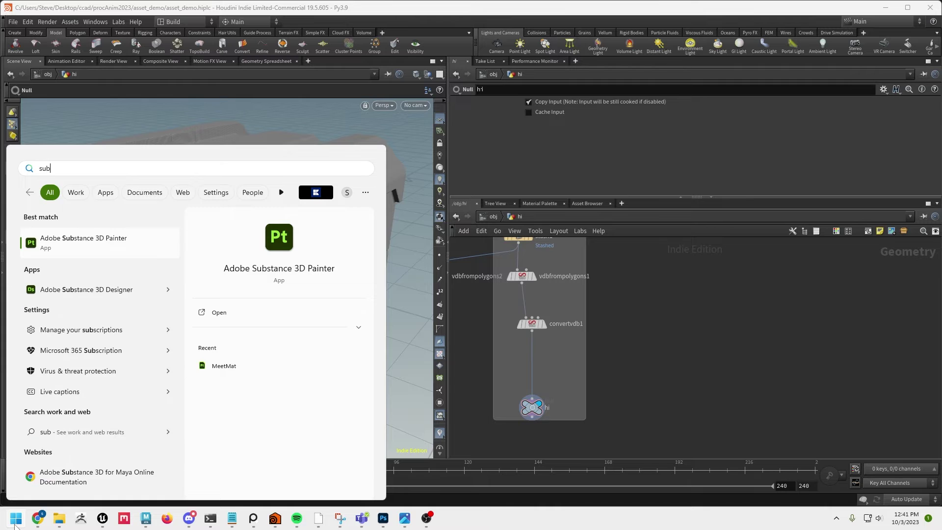
pyautogui.click(102, 239)
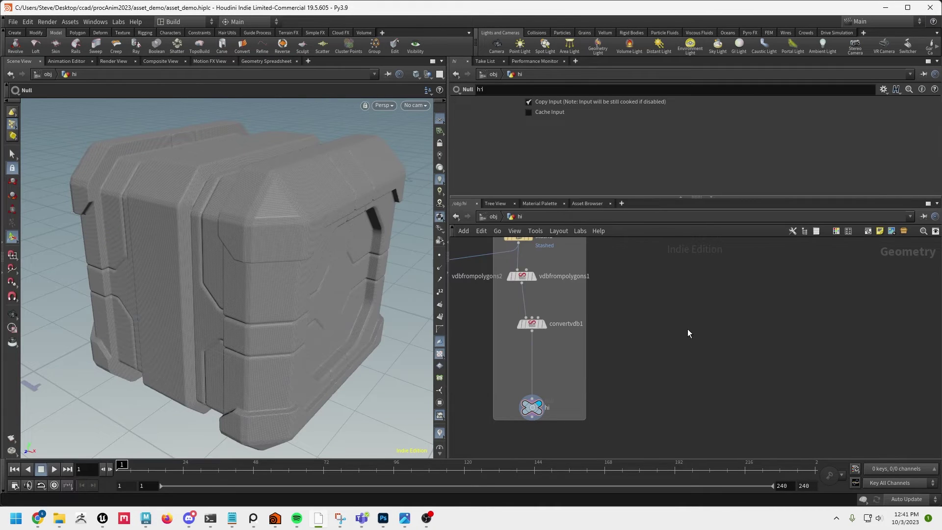
# Add a File node beside the network box and load newLo.fbx from the asset_pipeline/geo folder as its geometry
pyautogui.press('Tab')
pyautogui.press('Escape')
pyautogui.press('Tab')
pyautogui.write('fil')
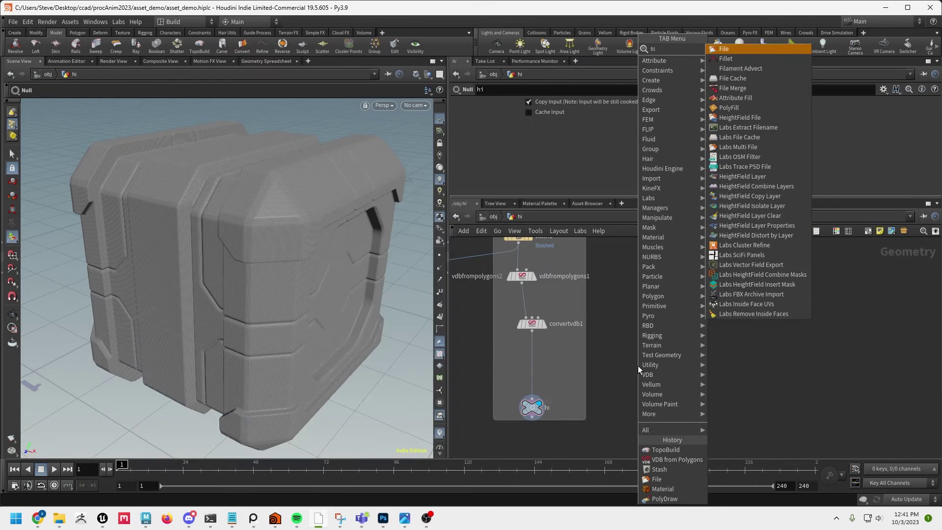
pyautogui.click(744, 53)
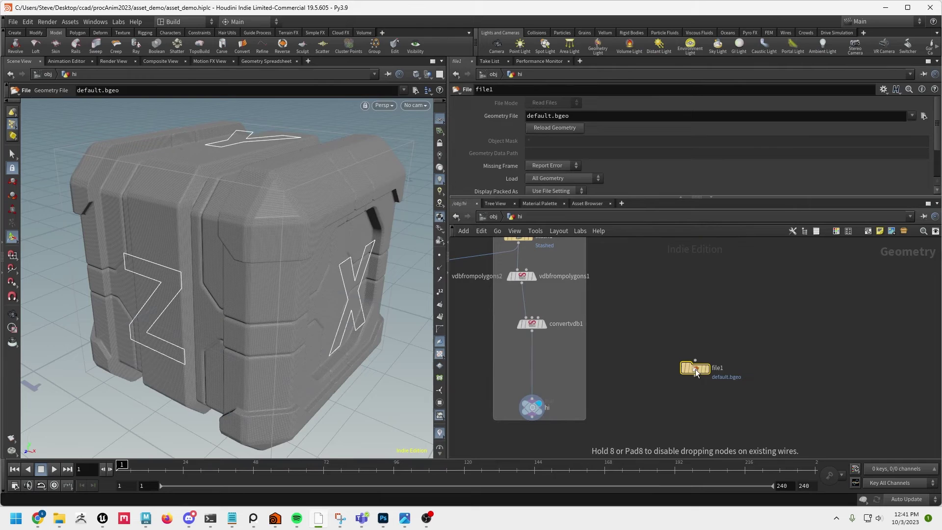
pyautogui.click(696, 369)
pyautogui.click(924, 116)
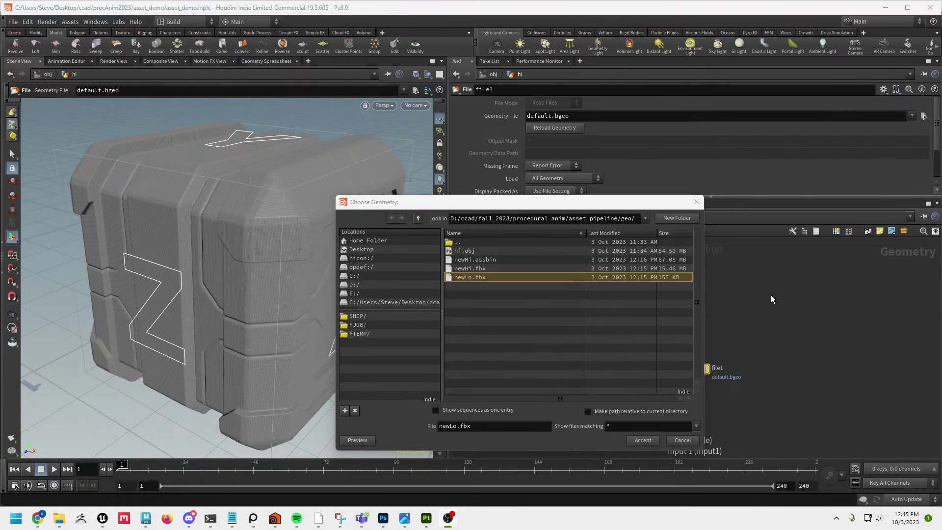
pyautogui.click(642, 440)
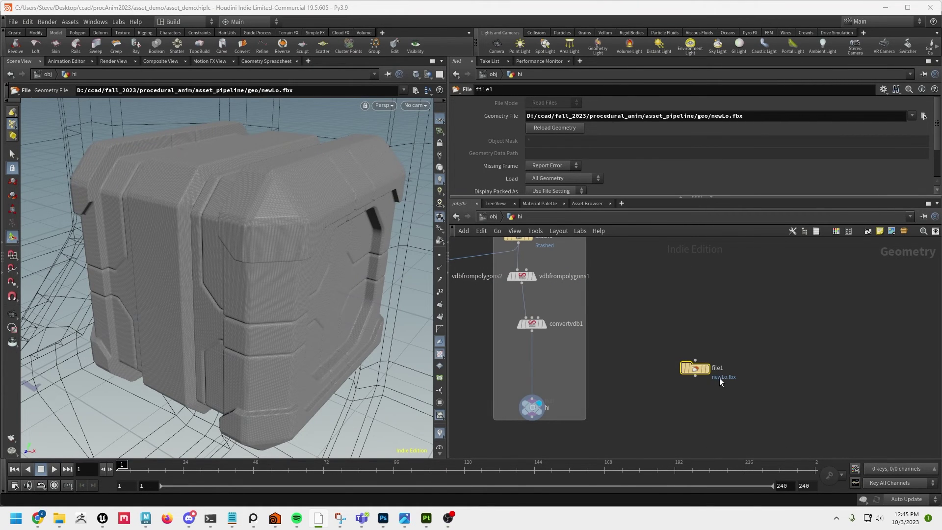
# Display the newLo.fbx File node, move it higher in the network, and examine the low-poly crate's topology from several sides
pyautogui.moveTo(709, 373)
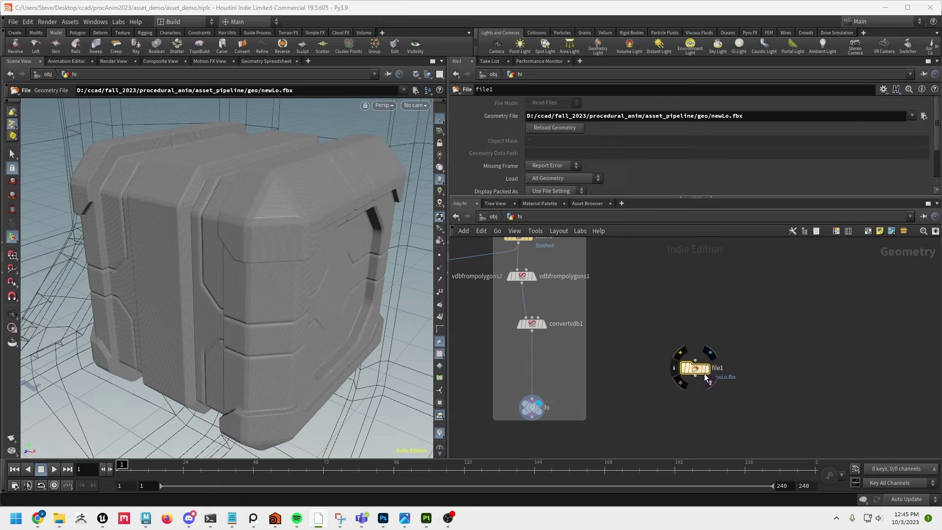
pyautogui.click(709, 352)
pyautogui.moveTo(696, 369); pyautogui.dragTo(716, 314)
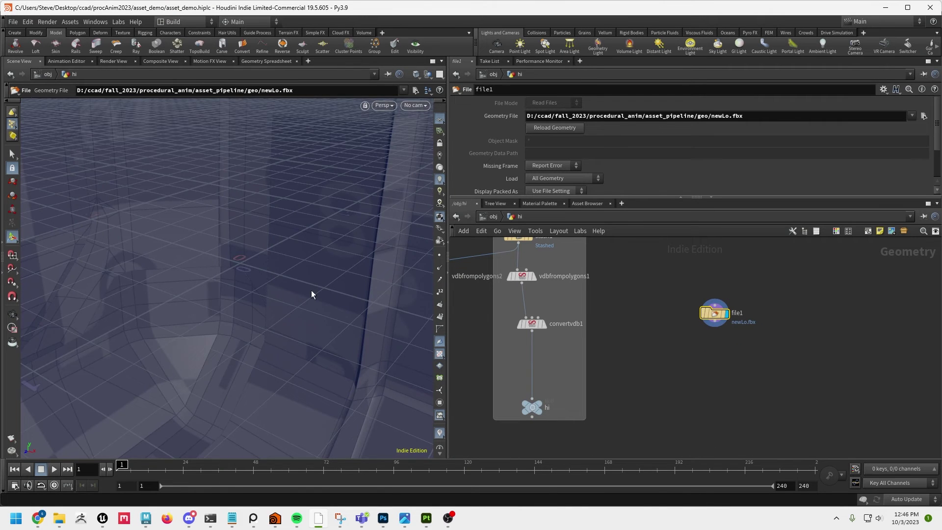
pyautogui.keyDown('alt'); pyautogui.moveTo(311, 295); pyautogui.dragTo(113, 231, button='right'); pyautogui.keyUp('alt')
pyautogui.keyDown('alt'); pyautogui.moveTo(113, 231); pyautogui.dragTo(303, 248); pyautogui.keyUp('alt')
pyautogui.press('Return')
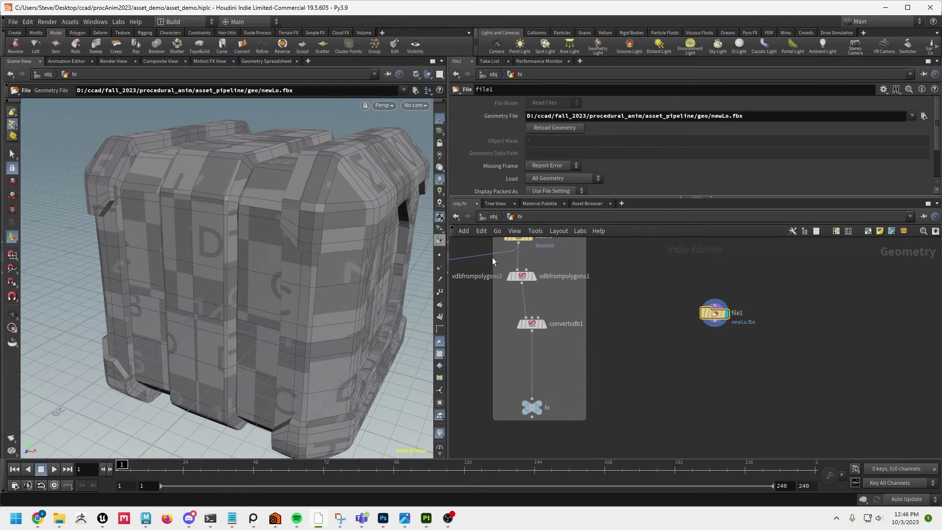
pyautogui.press('Escape')
pyautogui.moveTo(382, 307); pyautogui.dragTo(284, 275)
pyautogui.moveTo(284, 274); pyautogui.dragTo(269, 263, button='middle')
pyautogui.moveTo(270, 263); pyautogui.dragTo(320, 302, button='right')
pyautogui.moveTo(322, 313); pyautogui.dragTo(260, 332)
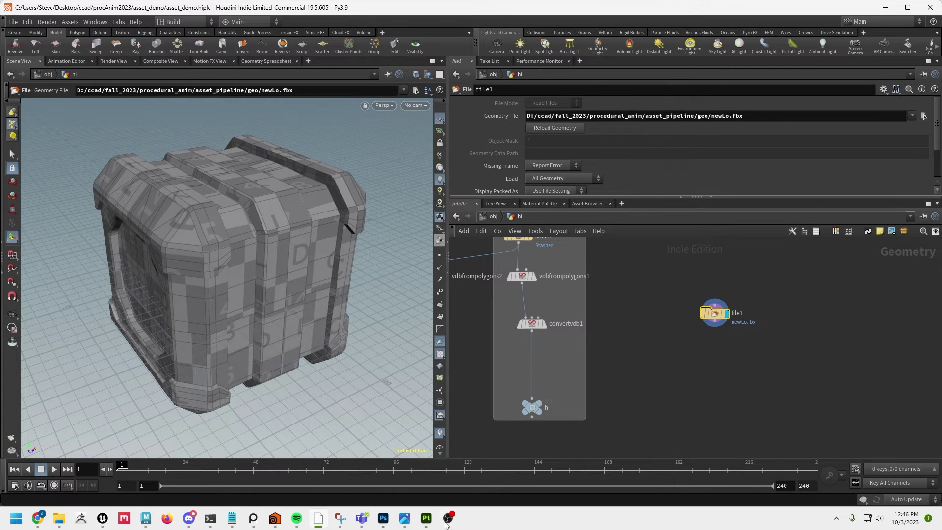
# Switch to Substance 3D Painter and create a new project from newLo.fbx with a 2048 document resolution and OpenGL normal maps
pyautogui.click(426, 518)
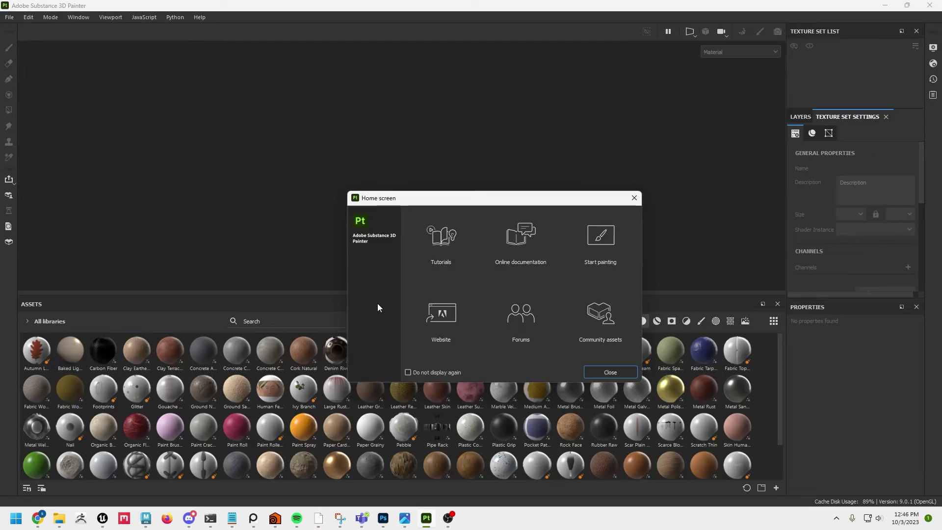
pyautogui.click(610, 372)
pyautogui.click(8, 18)
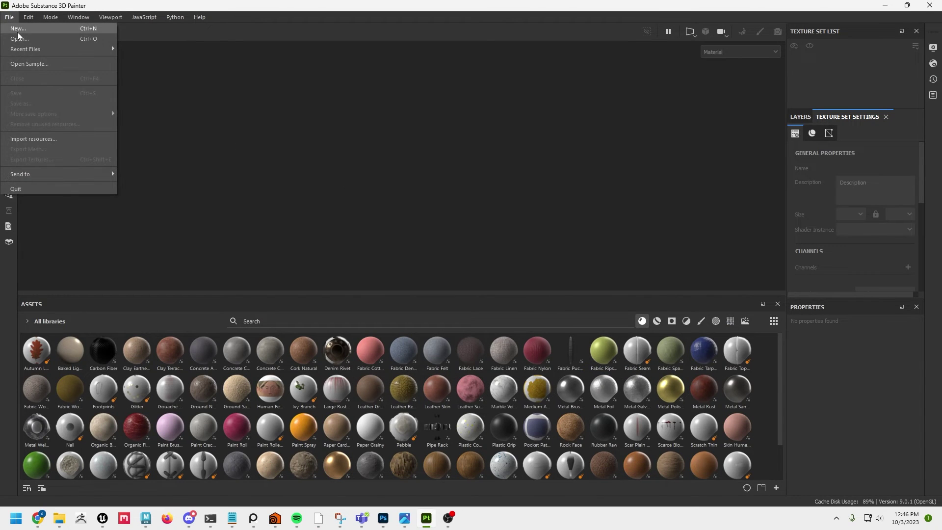
pyautogui.click(20, 30)
pyautogui.click(551, 152)
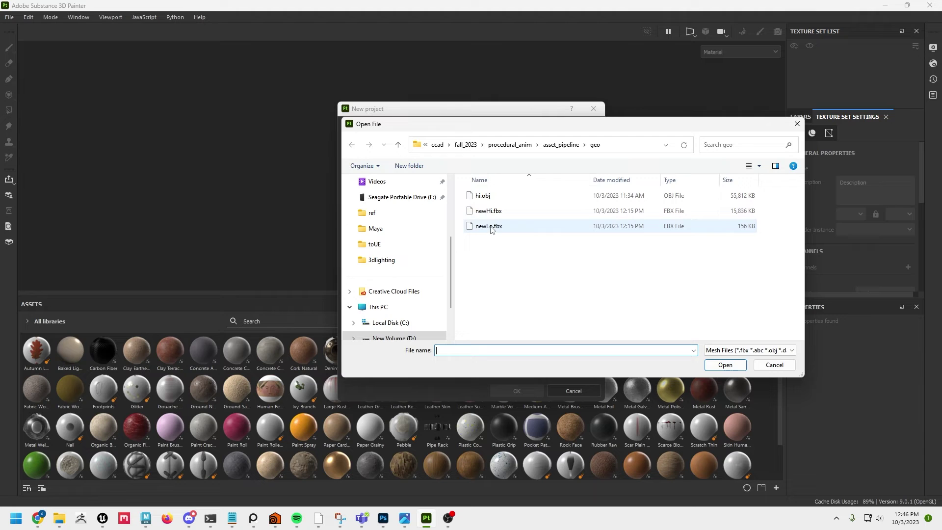
pyautogui.click(489, 226)
pyautogui.click(725, 366)
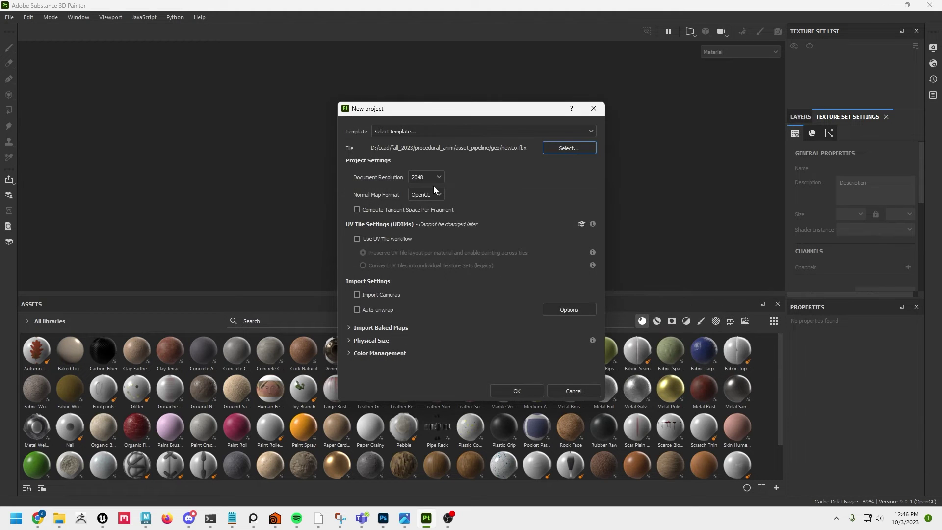
pyautogui.click(518, 390)
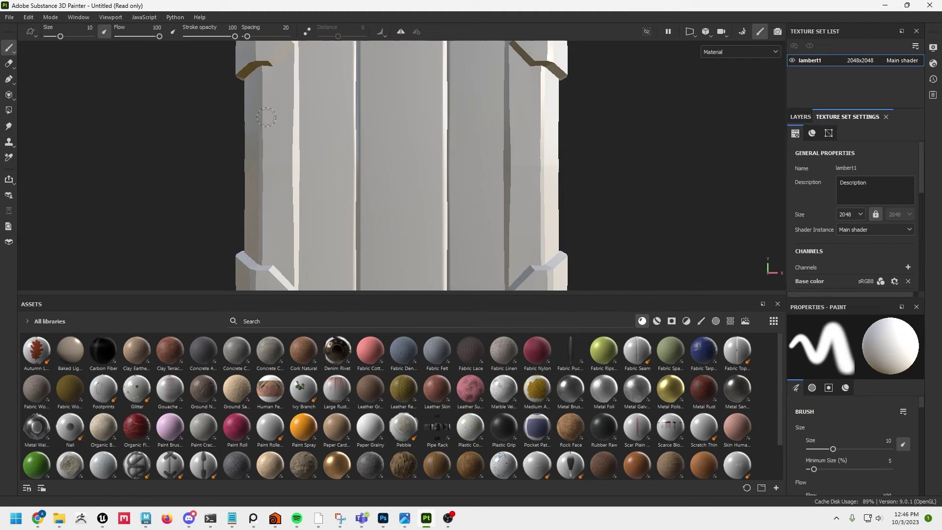
# Look at the imported low-poly crate from several angles and rotate the environment lighting around it
pyautogui.keyDown('alt'); pyautogui.moveTo(610, 168); pyautogui.dragTo(654, 190); pyautogui.keyUp('alt')
pyautogui.scroll(-3, 654, 190)
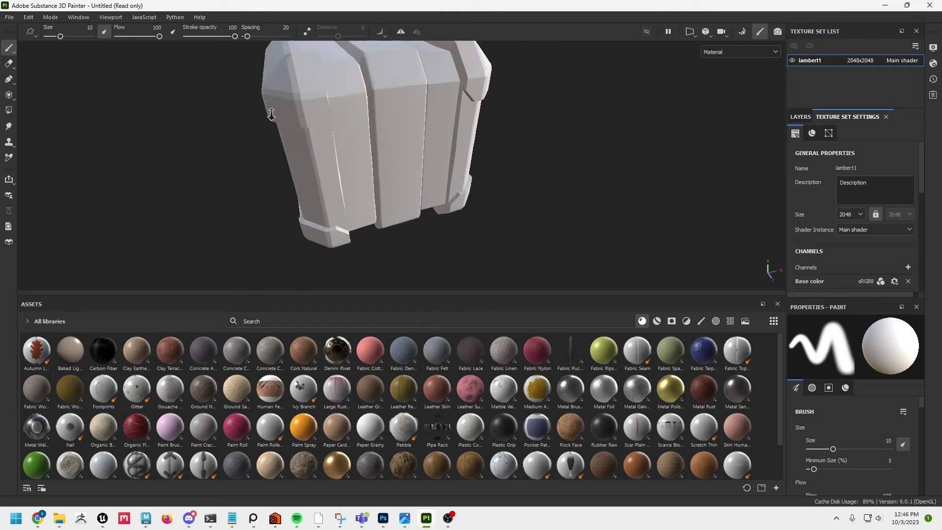
pyautogui.keyDown('alt'); pyautogui.moveTo(383, 118); pyautogui.dragTo(611, 215); pyautogui.keyUp('alt')
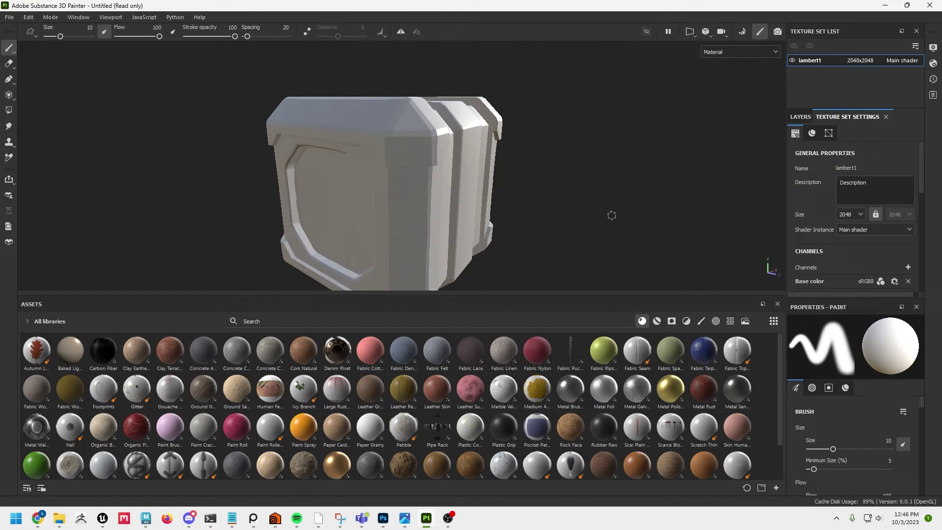
pyautogui.keyDown('shift'); pyautogui.moveTo(562, 198); pyautogui.dragTo(537, 182, button='right'); pyautogui.keyUp('shift')
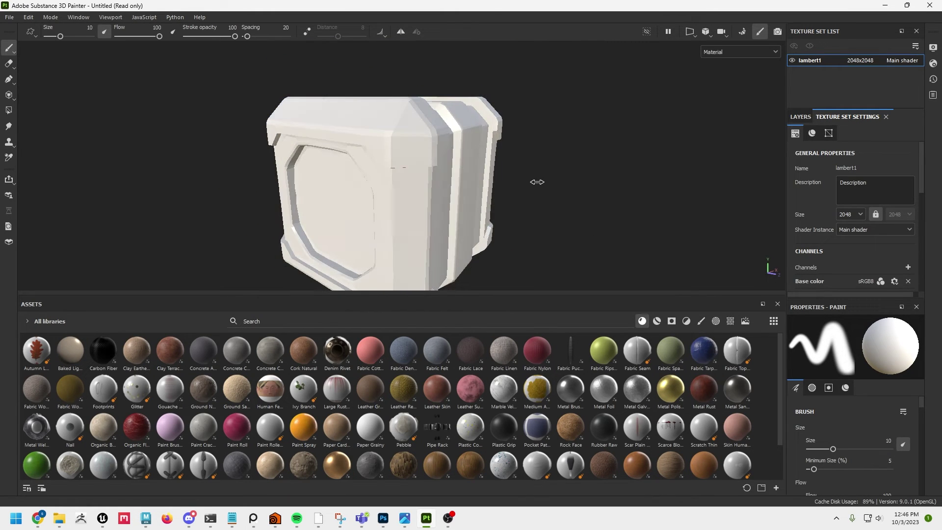
pyautogui.keyDown('alt'); pyautogui.moveTo(571, 182); pyautogui.dragTo(458, 206); pyautogui.keyUp('alt')
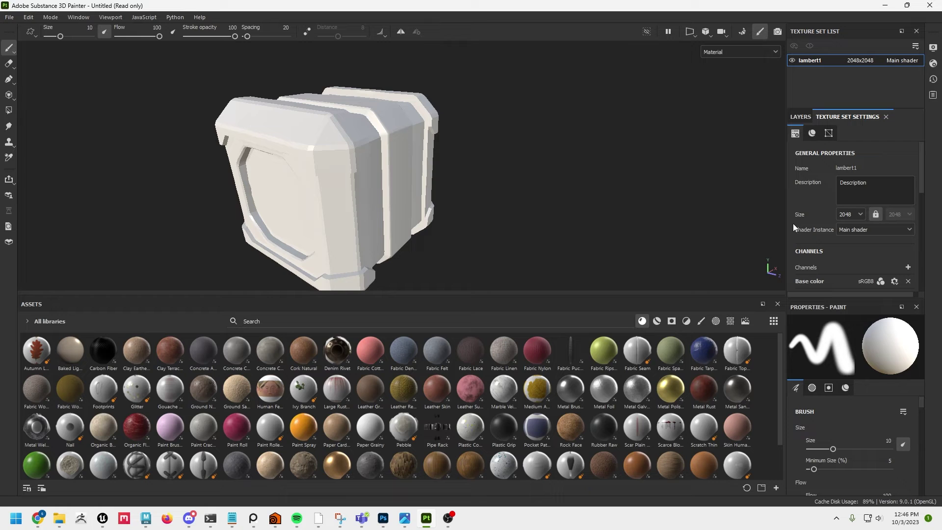
# Open mesh map baking for the lambert1 texture set
pyautogui.scroll(-3, 864, 248)
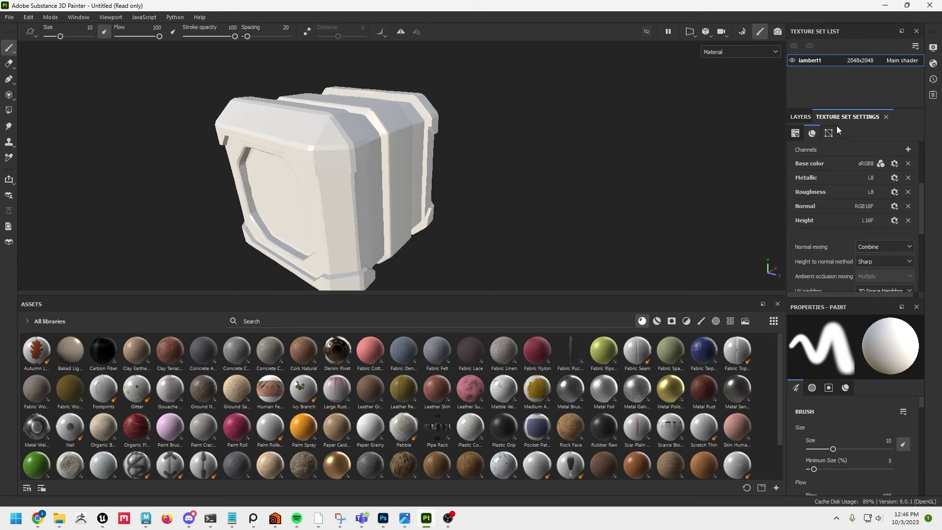
pyautogui.scroll(-3, 879, 206)
pyautogui.scroll(-2, 879, 213)
pyautogui.scroll(1, 879, 213)
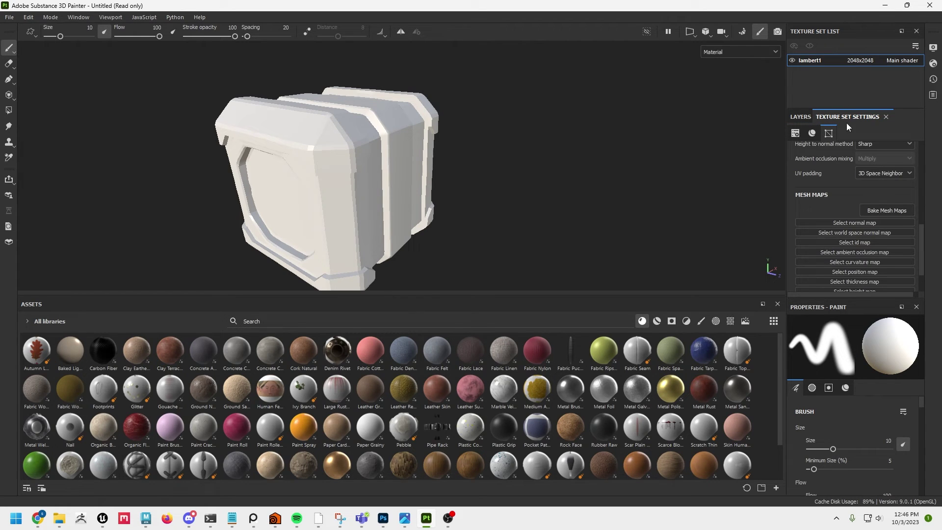
pyautogui.click(871, 211)
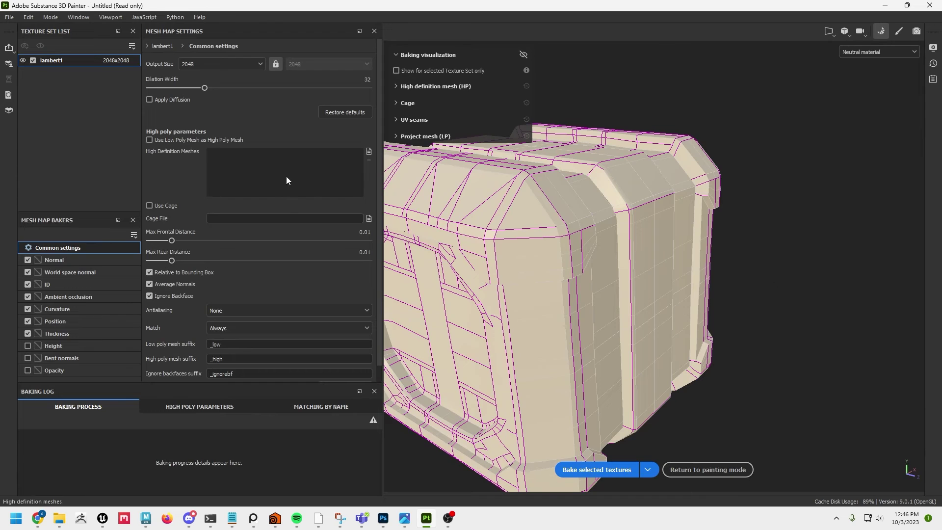
# Load newHi.fbx as the high definition mesh for the bake
pyautogui.click(368, 151)
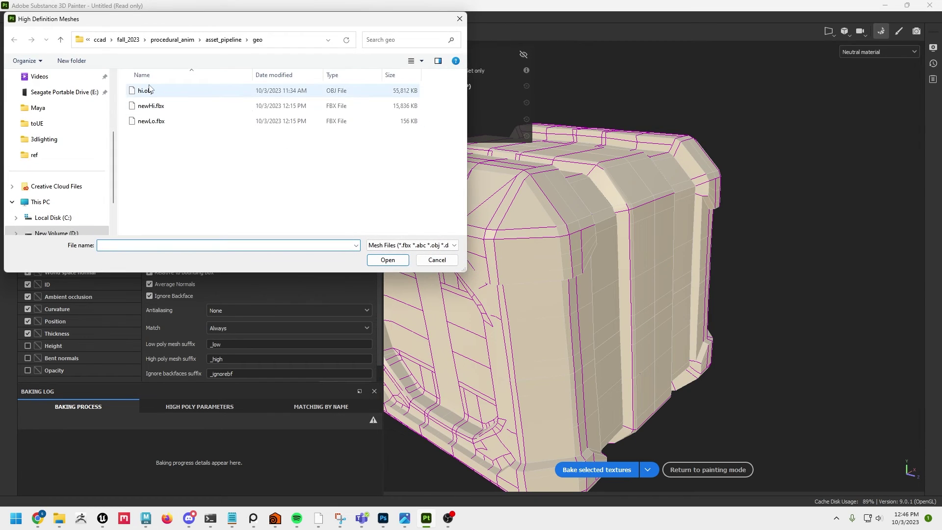
pyautogui.click(151, 106)
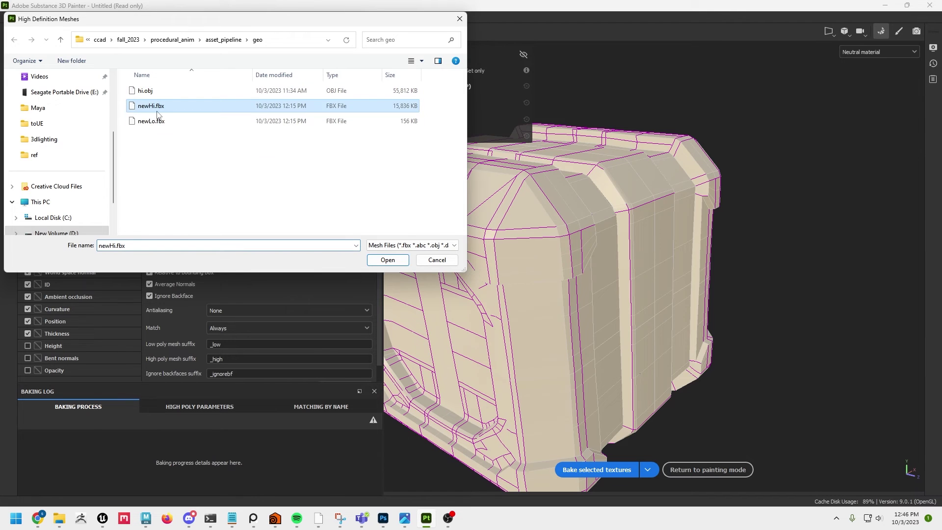
pyautogui.click(388, 260)
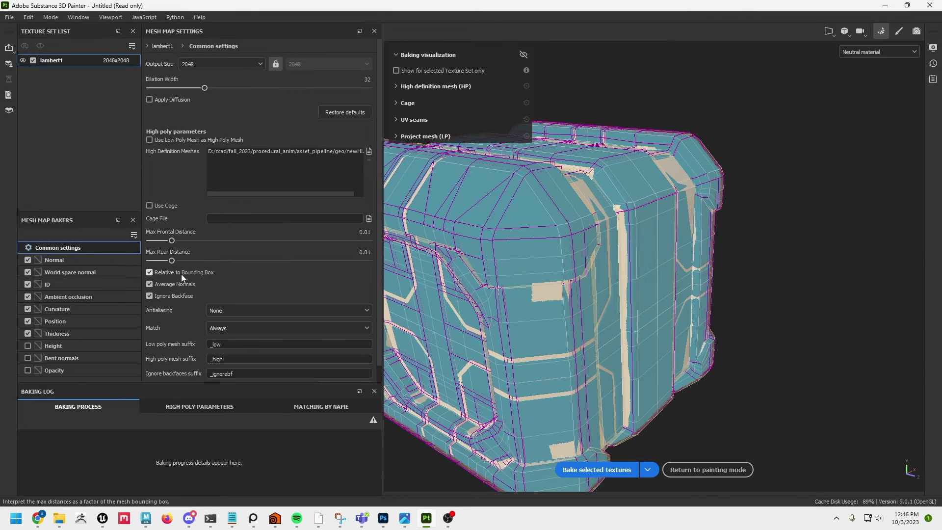
# Bake the selected mesh maps for the lambert1 texture set, return to painting mode and inspect the crate
pyautogui.click(597, 469)
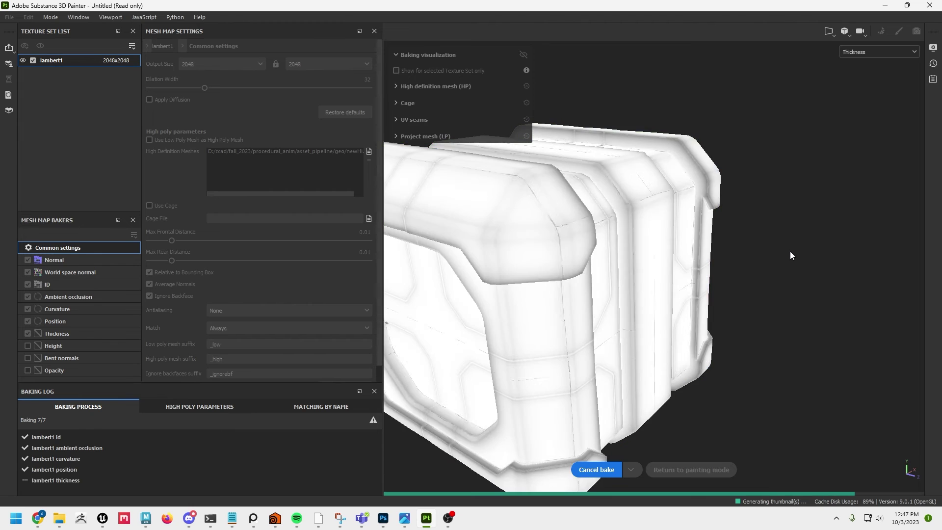
pyautogui.click(707, 472)
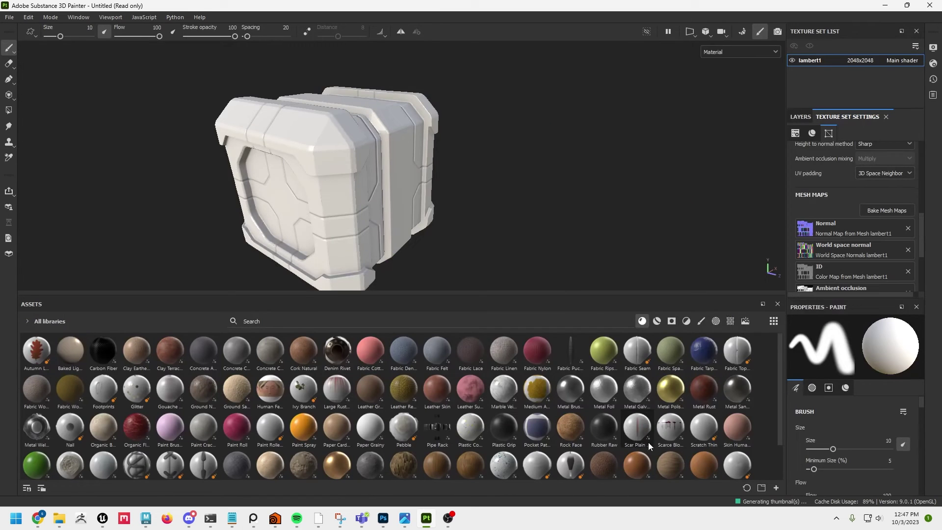
pyautogui.keyDown('alt'); pyautogui.moveTo(480, 256); pyautogui.dragTo(583, 219); pyautogui.keyUp('alt')
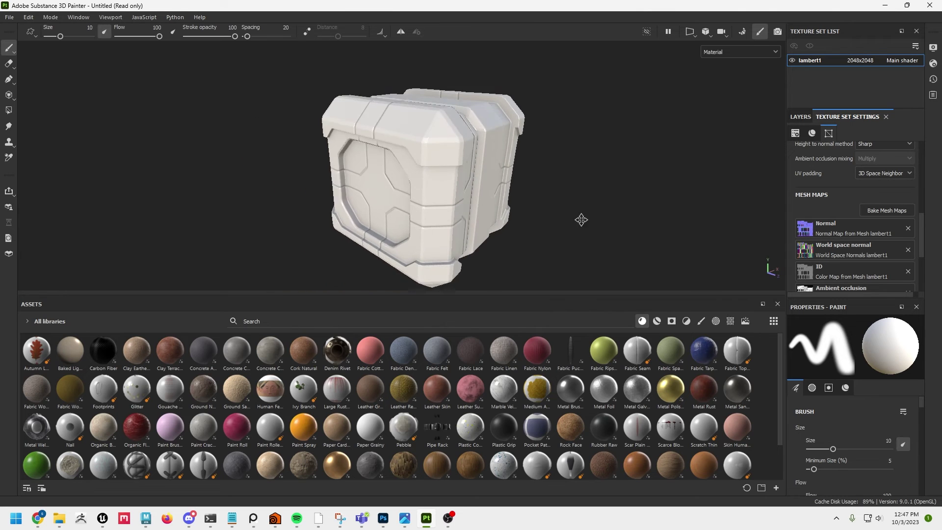
pyautogui.keyDown('alt'); pyautogui.moveTo(582, 219); pyautogui.dragTo(507, 219, button='middle'); pyautogui.keyUp('alt')
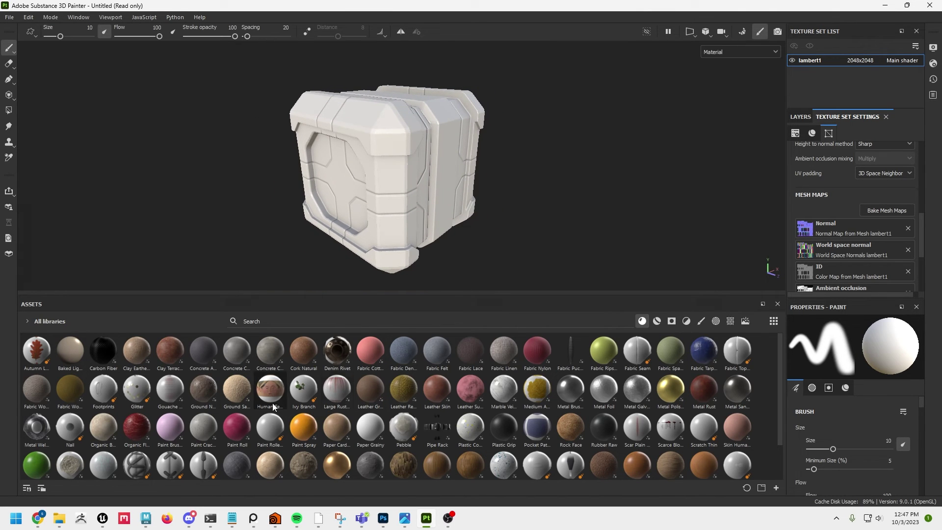
# Apply a smart material from the asset library to the baked low-poly crate
pyautogui.scroll(-1, 655, 404)
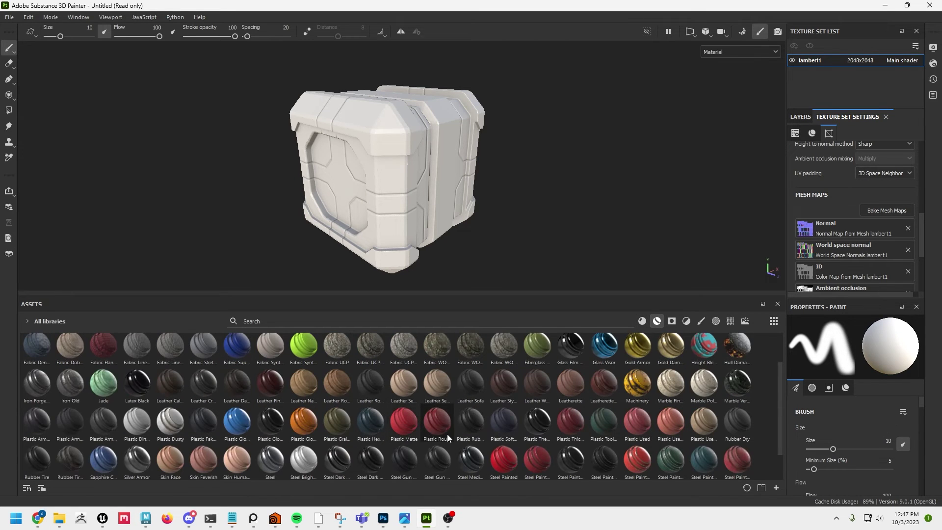
pyautogui.scroll(1, 447, 435)
pyautogui.moveTo(648, 427); pyautogui.dragTo(396, 175)
pyautogui.keyDown('alt'); pyautogui.moveTo(483, 260); pyautogui.dragTo(402, 249); pyautogui.keyUp('alt')
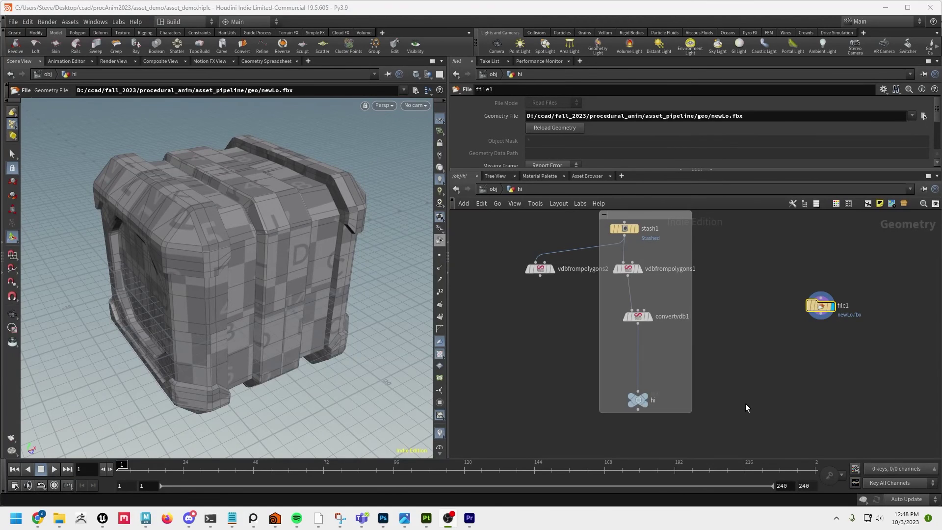
# Switch to Houdini, display the hi null node below convertvdb1 and frame the high-res crate in the scene view
pyautogui.moveTo(711, 350); pyautogui.dragTo(813, 372, button='middle')
pyautogui.scroll(2, 748, 366)
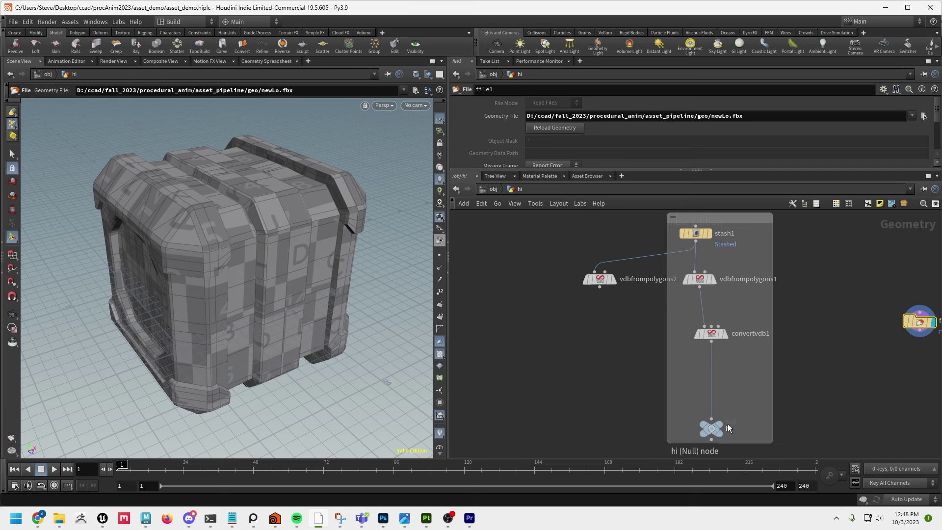
pyautogui.click(711, 419)
pyautogui.press('Escape')
pyautogui.moveTo(711, 342); pyautogui.dragTo(711, 419)
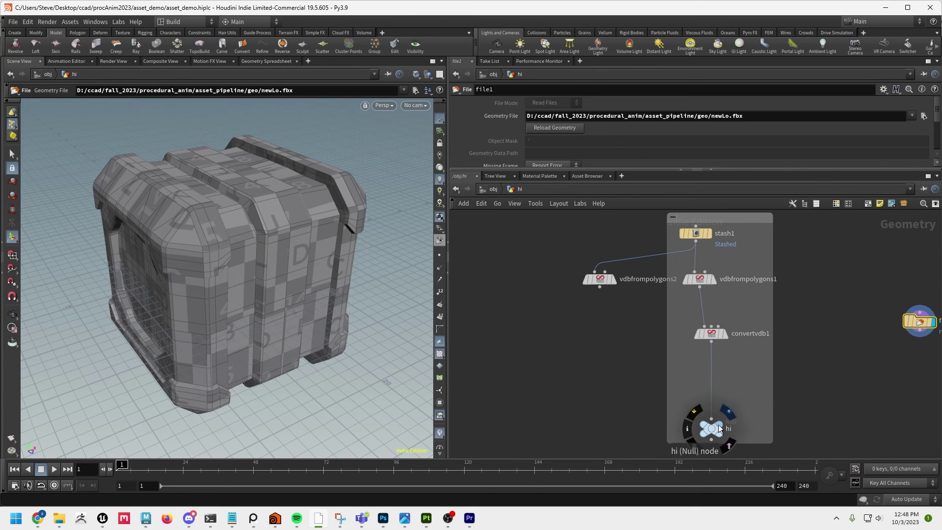
pyautogui.click(719, 423)
pyautogui.click(712, 430)
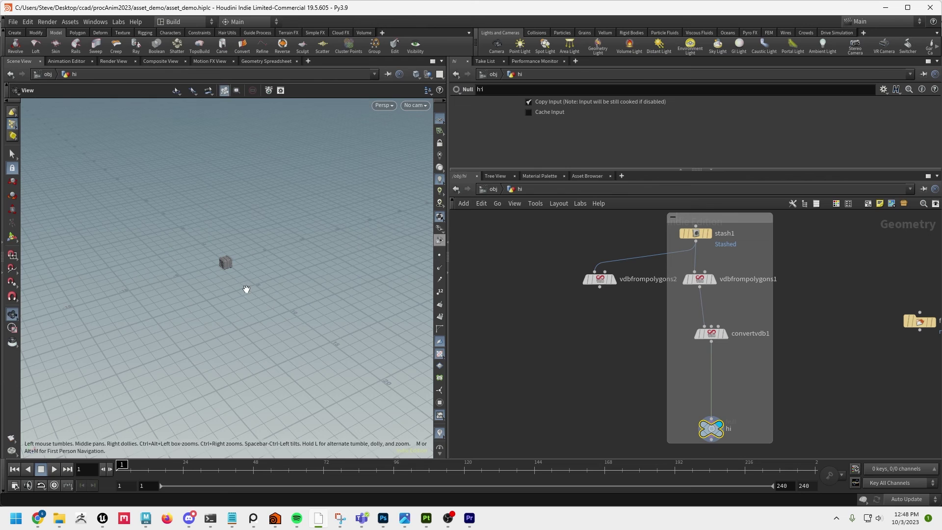
pyautogui.hotkey('space', 'g')
pyautogui.scroll(-1, 255, 328)
pyautogui.moveTo(813, 411); pyautogui.dragTo(763, 353, button='middle')
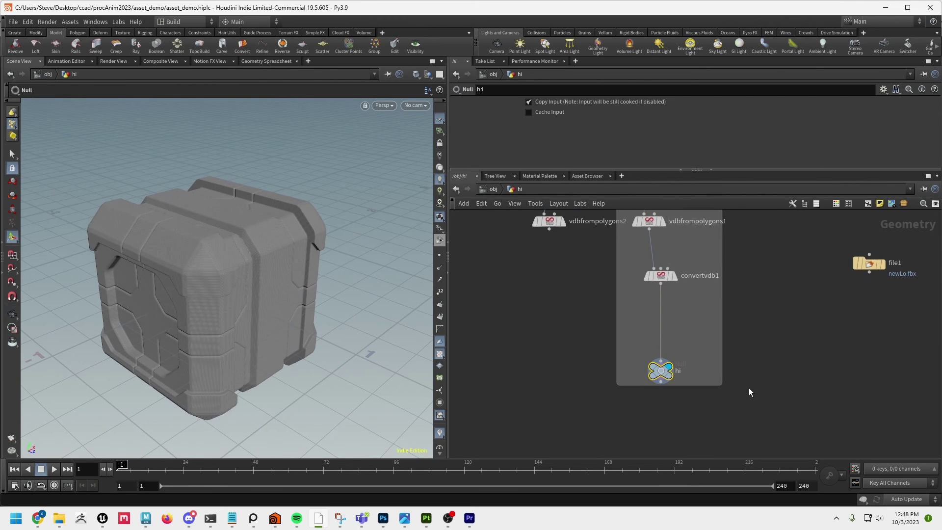
# Search the available nodes for ROP output types that can export the geometry
pyautogui.press('Tab')
pyautogui.write('rop')
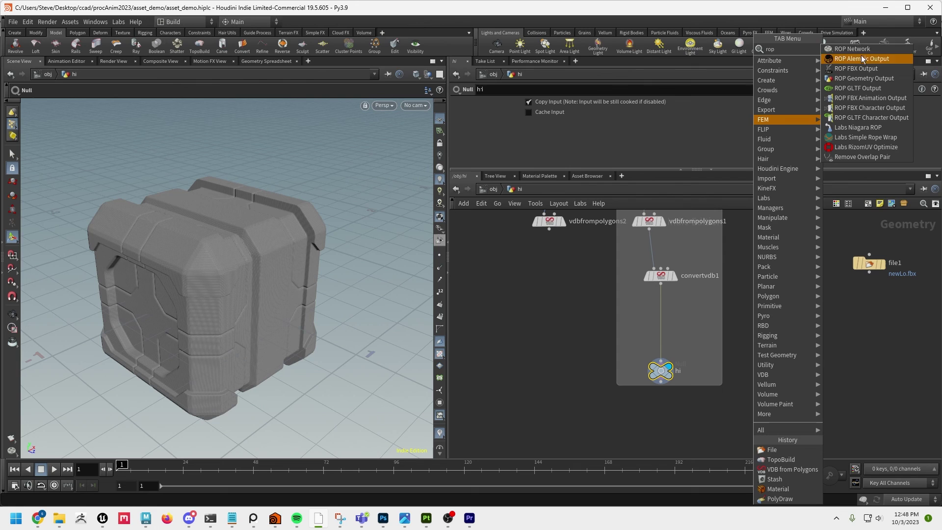
pyautogui.click(858, 328)
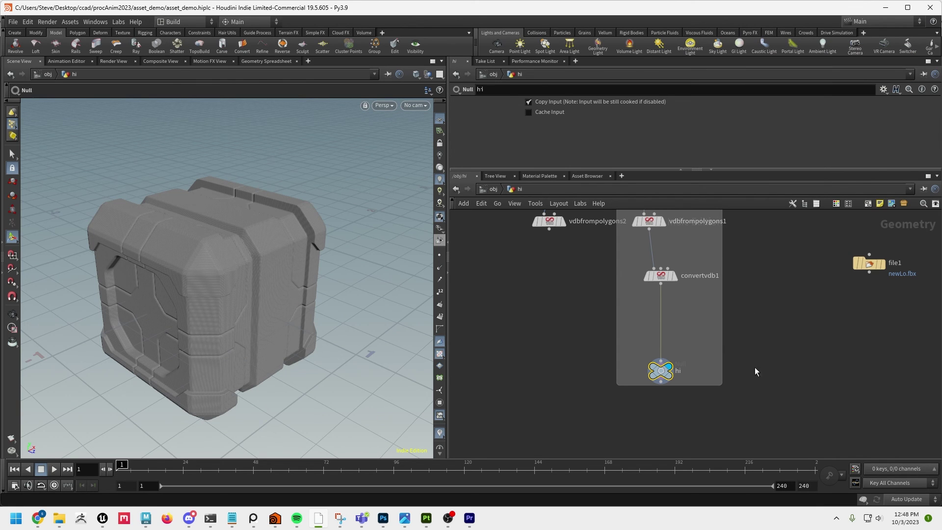
# Start saving the hi null node's geometry to a file
pyautogui.rightClick(662, 376)
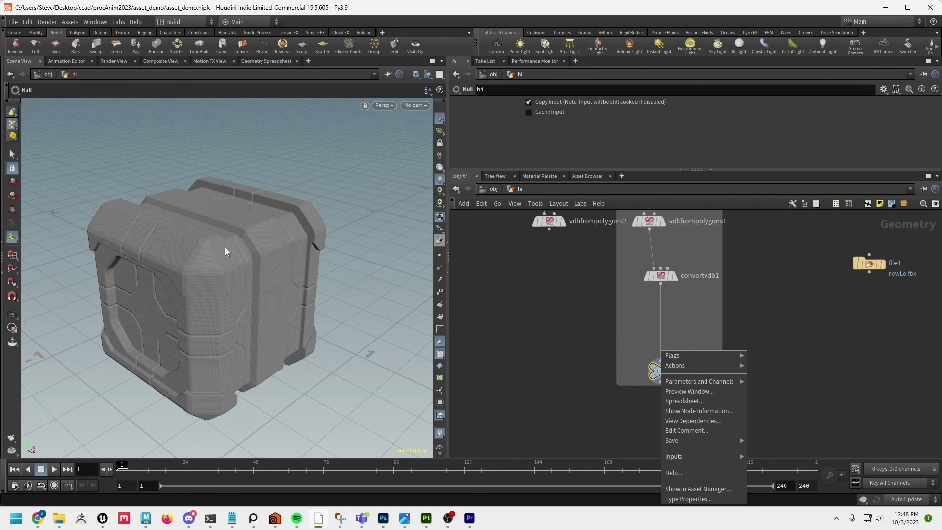
pyautogui.click(366, 365)
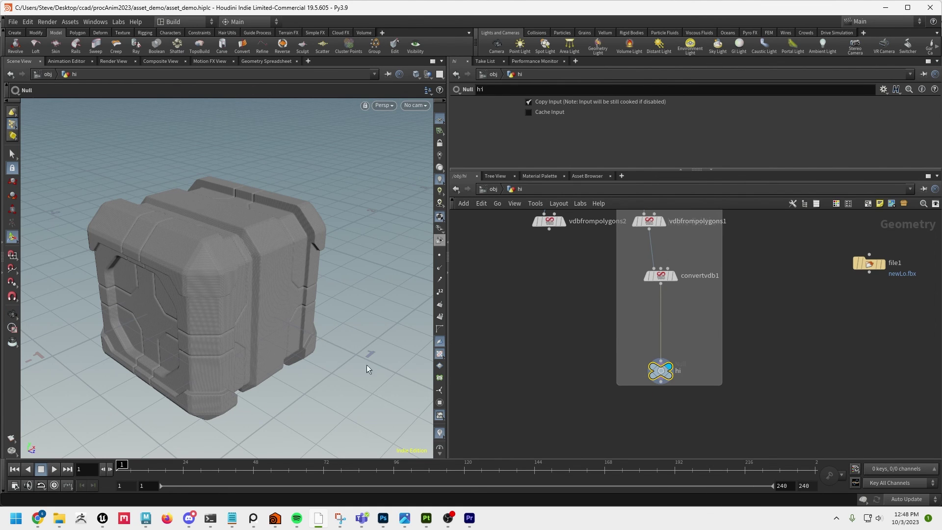
pyautogui.keyDown('alt'); pyautogui.moveTo(177, 337); pyautogui.dragTo(227, 295); pyautogui.keyUp('alt')
pyautogui.keyDown('alt'); pyautogui.moveTo(227, 295); pyautogui.dragTo(315, 299, button='right'); pyautogui.keyUp('alt')
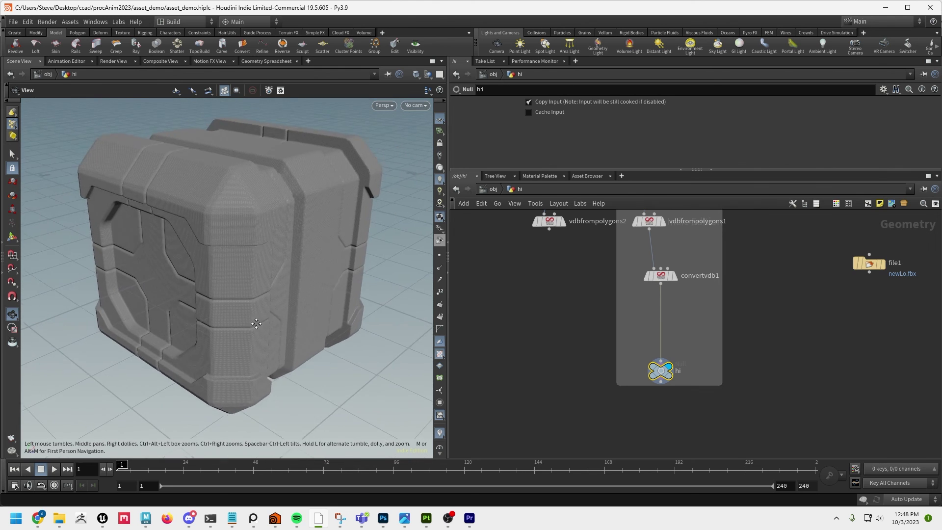
pyautogui.keyDown('alt'); pyautogui.moveTo(314, 299); pyautogui.dragTo(362, 347); pyautogui.keyUp('alt')
pyautogui.rightClick(659, 376)
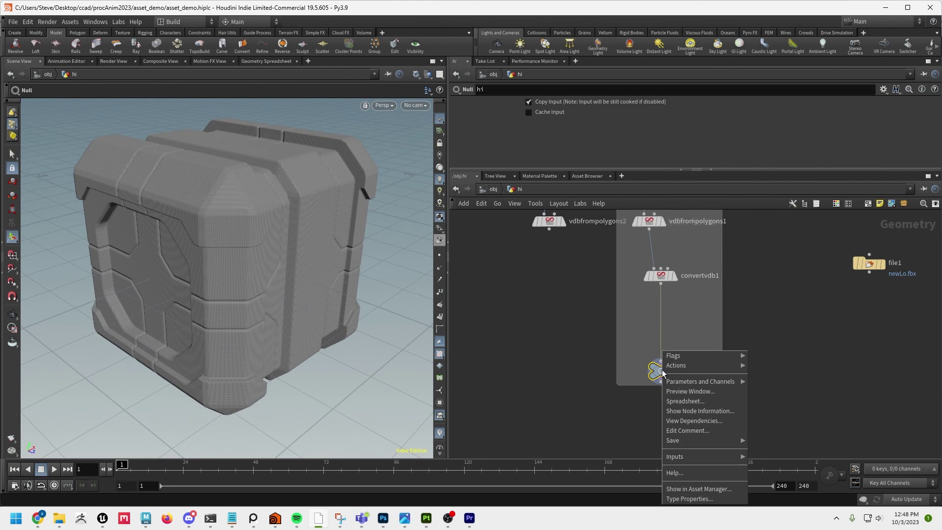
pyautogui.moveTo(688, 437)
pyautogui.click(758, 439)
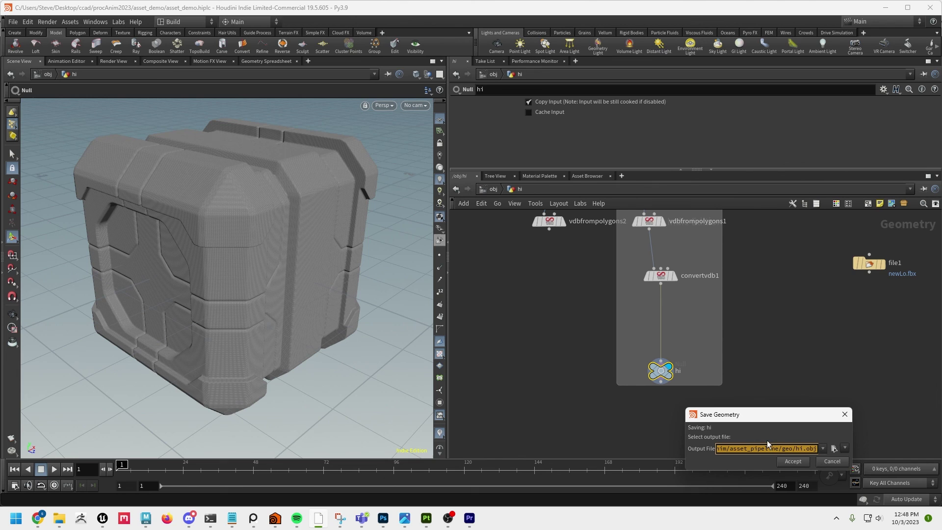
# Check which file formats are available for the hi.obj output file and leave the file selection without changing it
pyautogui.click(835, 449)
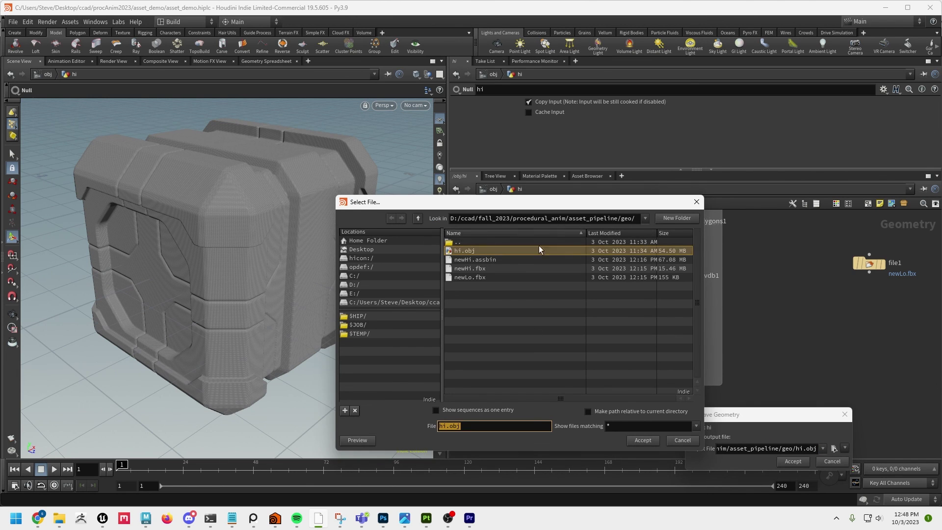
pyautogui.click(695, 426)
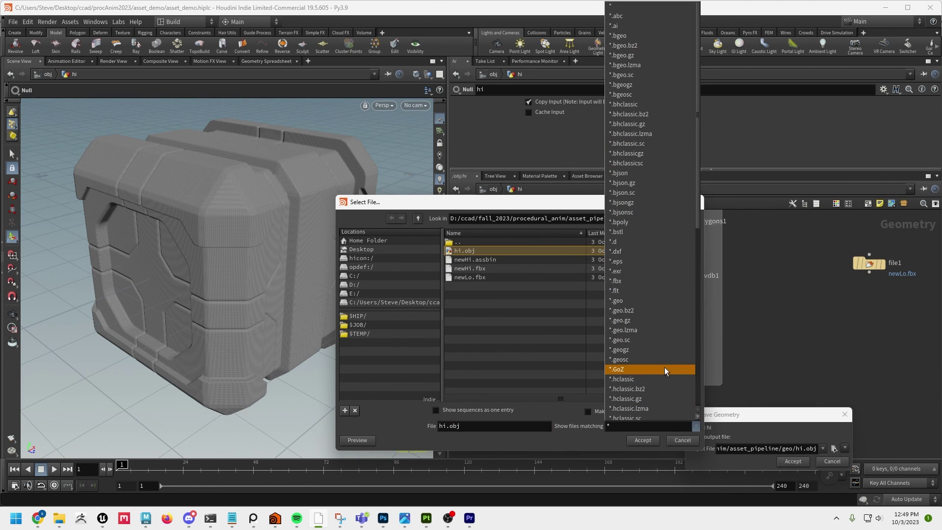
pyautogui.scroll(-4, 664, 340)
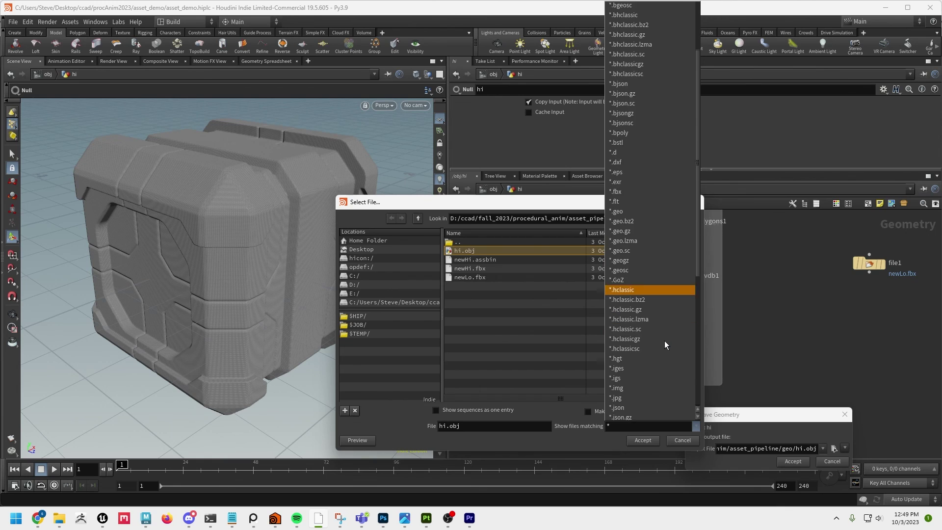
pyautogui.click(505, 426)
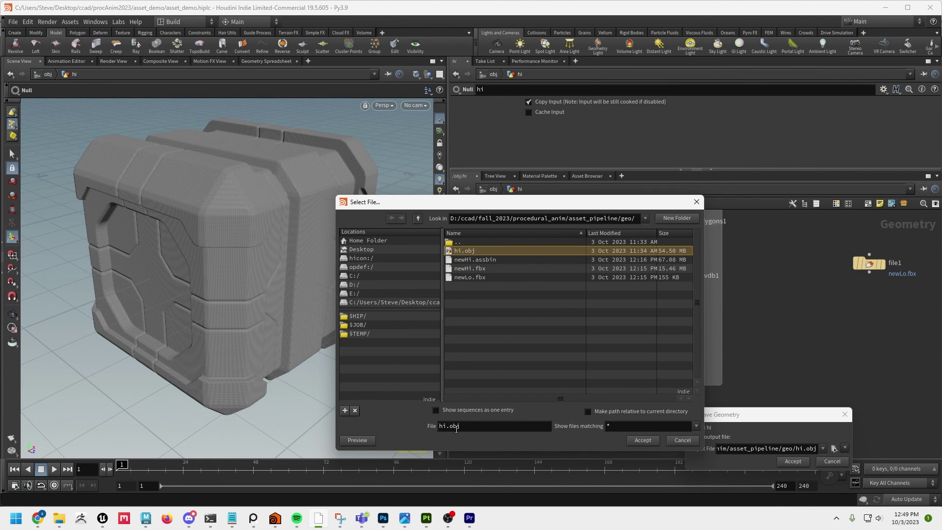
pyautogui.click(681, 441)
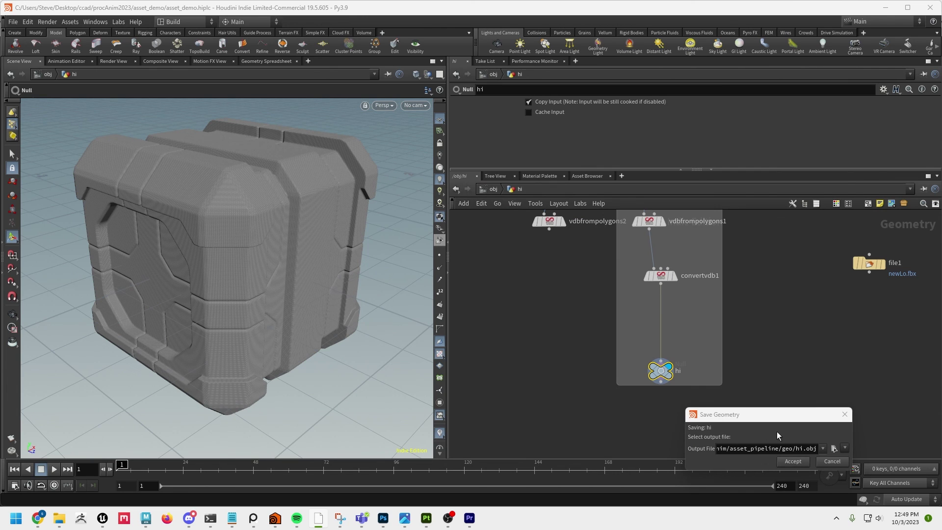